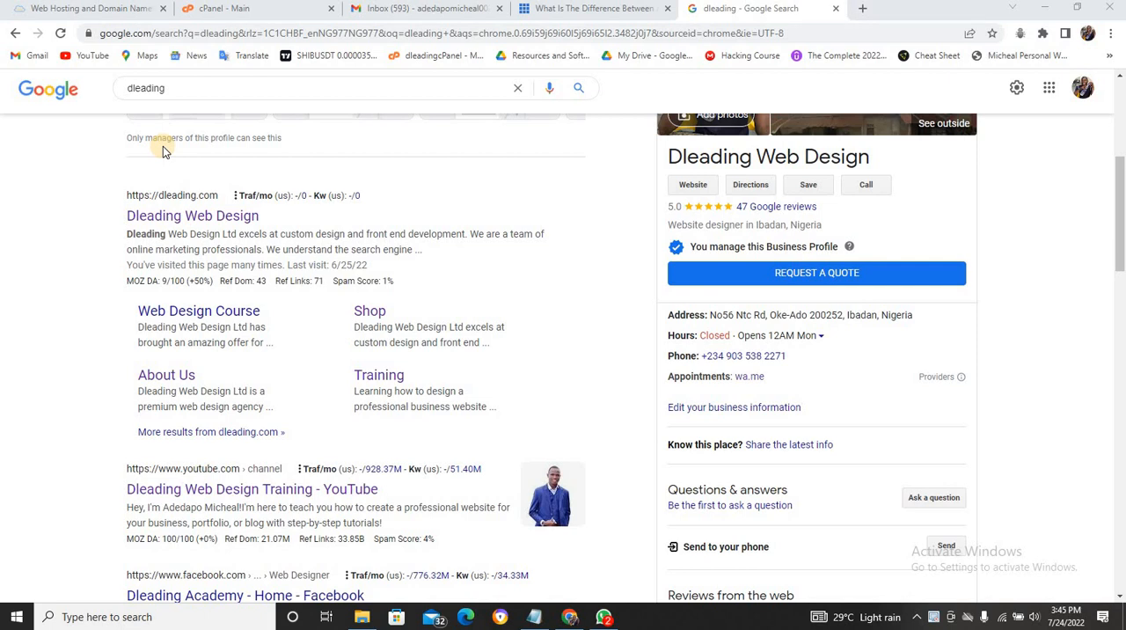
- Look over the Truehost home page and the cPanel main page down to its Domains section
{"action": "left_click", "coordinate": [107, 16]}
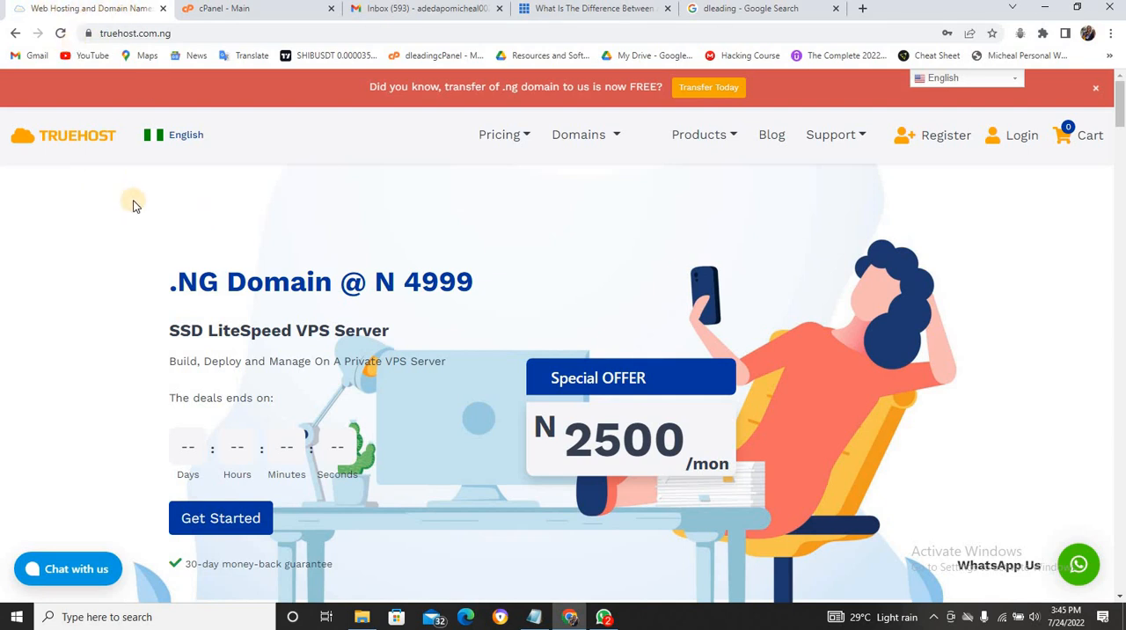
{"action": "left_click", "coordinate": [245, 13]}
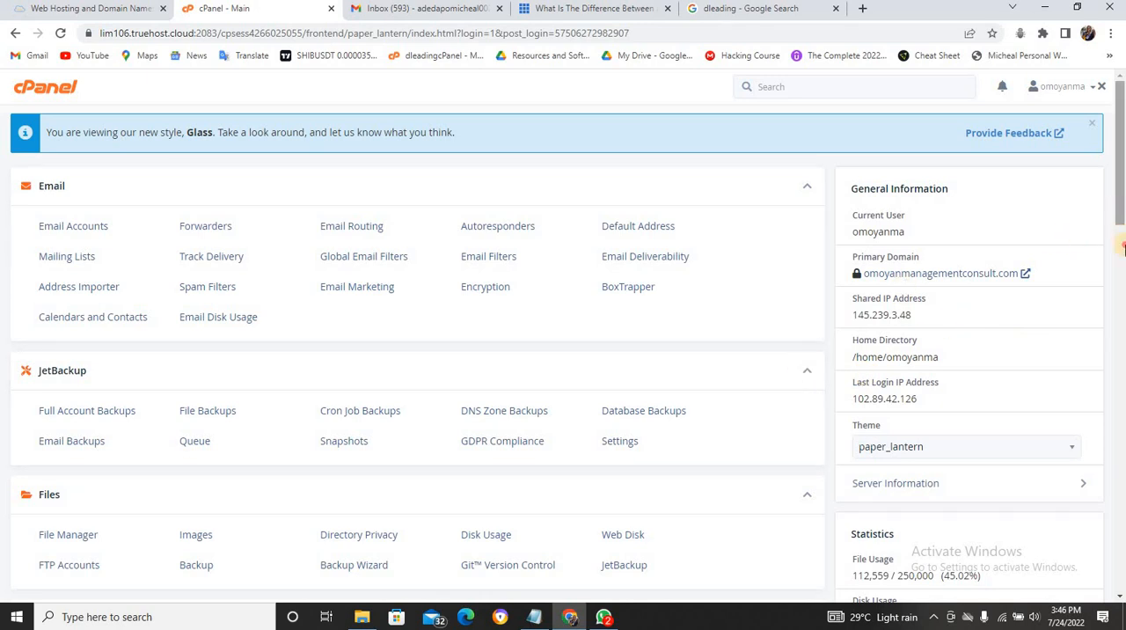
{"action": "left_click_drag", "start_coordinate": [1120, 227], "coordinate": [1120, 341]}
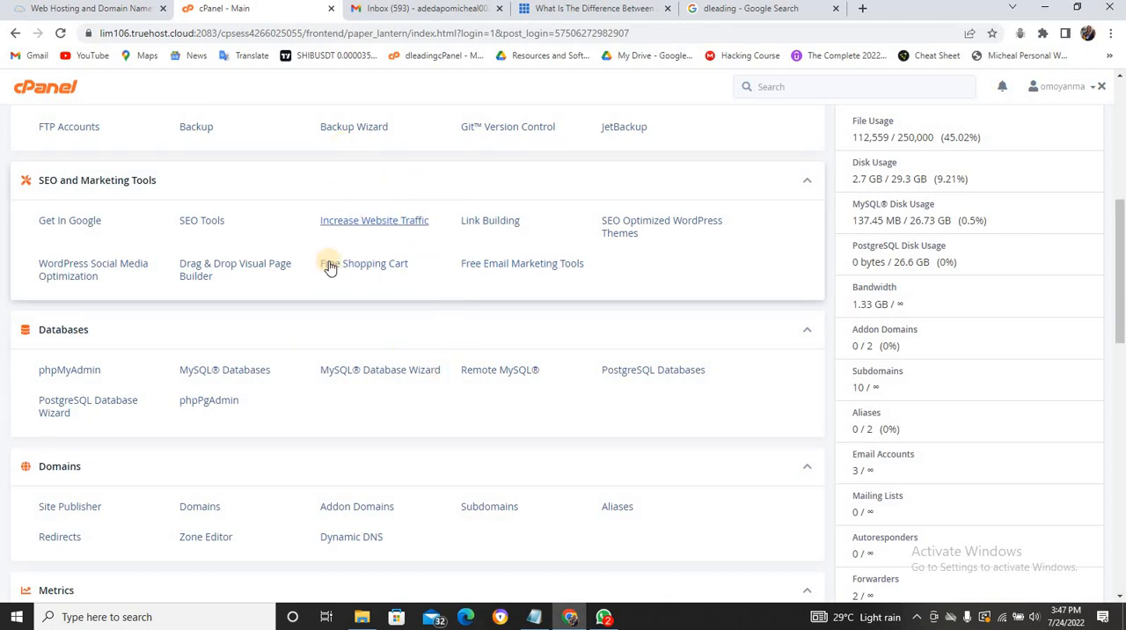
{"action": "left_click", "coordinate": [81, 9]}
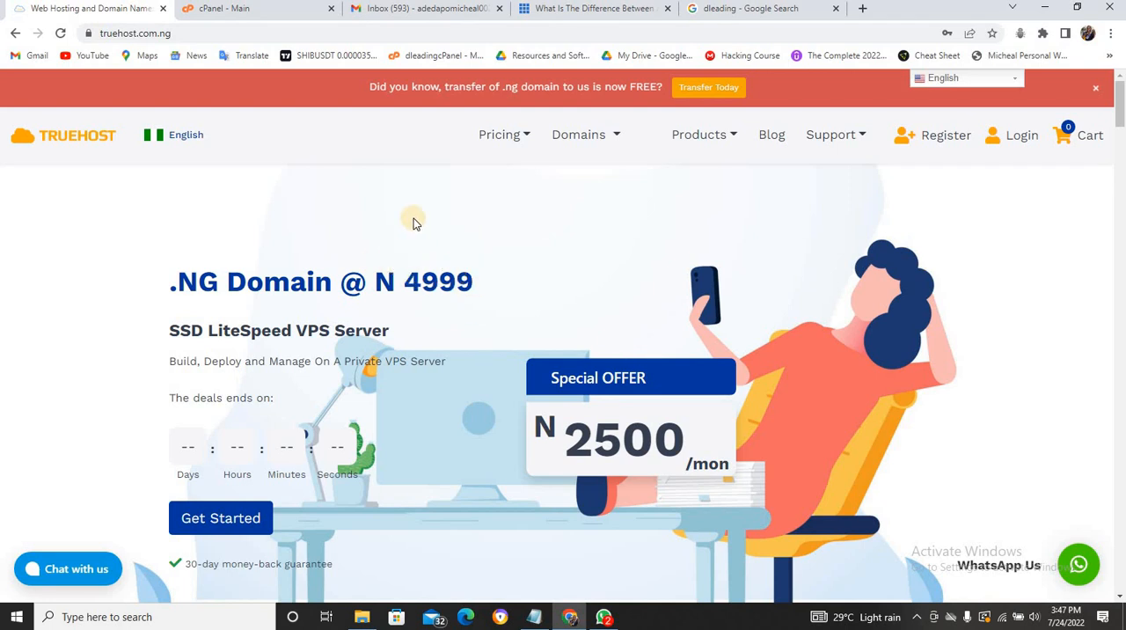
{"action": "left_click", "coordinate": [255, 11]}
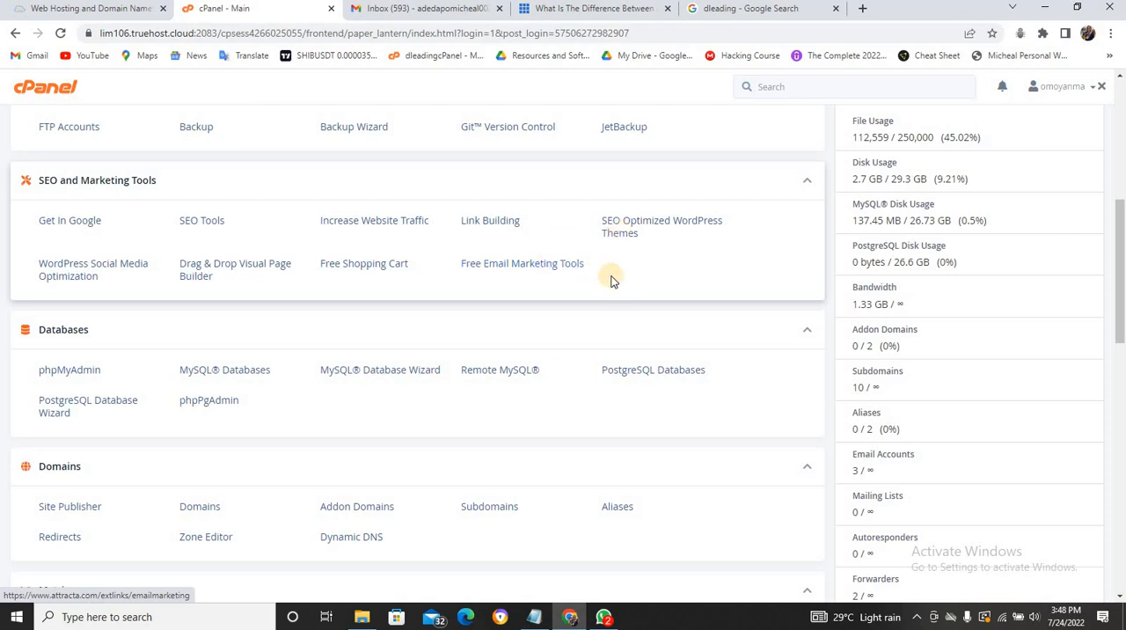
- Return to the Truehost website and open its Domain Search page
{"action": "left_click", "coordinate": [132, 9]}
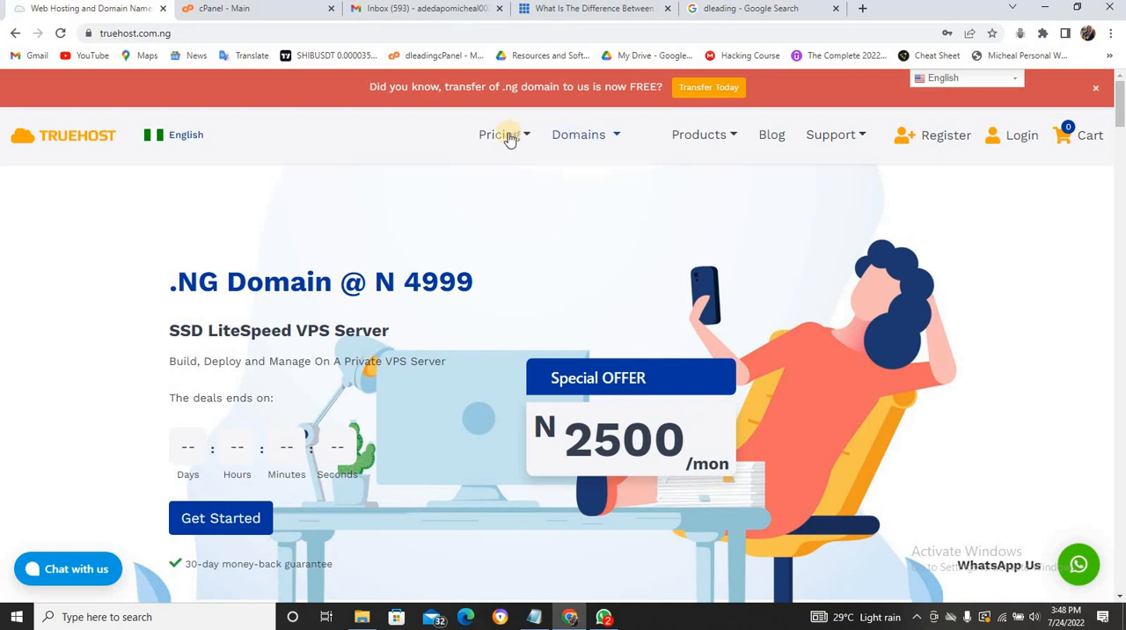
{"action": "left_click", "coordinate": [613, 138]}
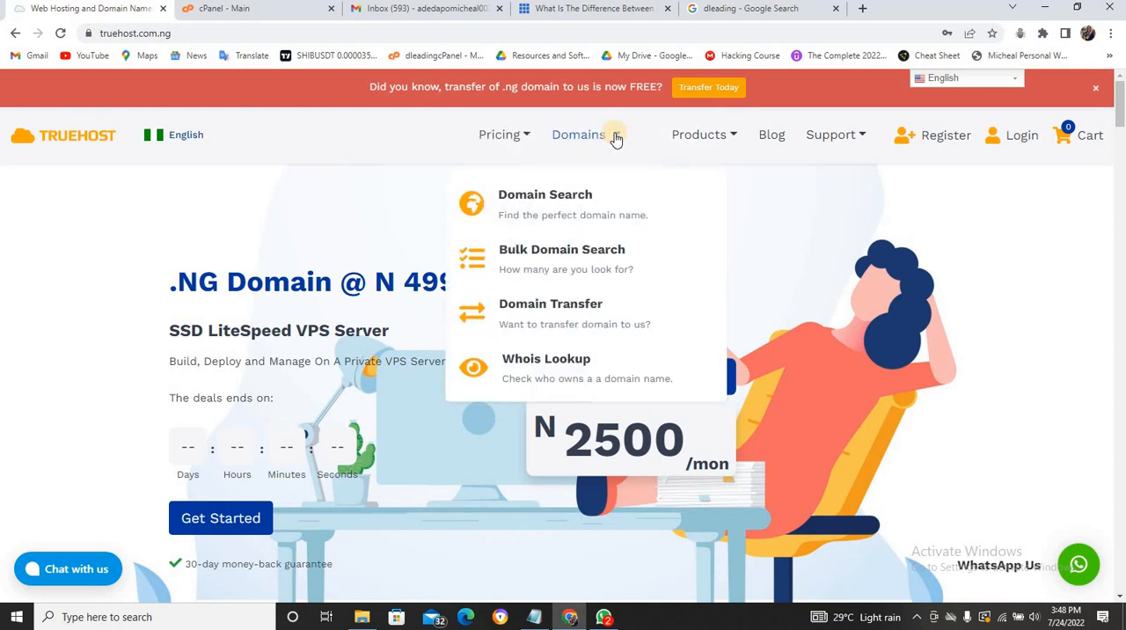
{"action": "left_click", "coordinate": [548, 203]}
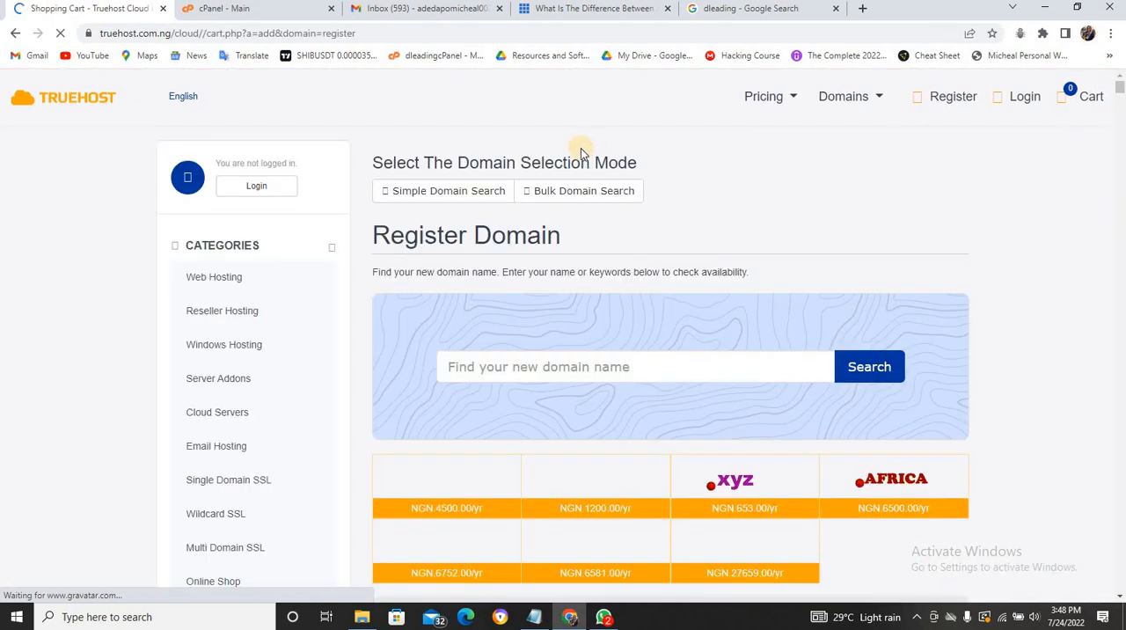
- Search for the domain name dleading.net to check its availability
{"action": "left_click", "coordinate": [553, 358]}
{"action": "type", "text": "dlea"}
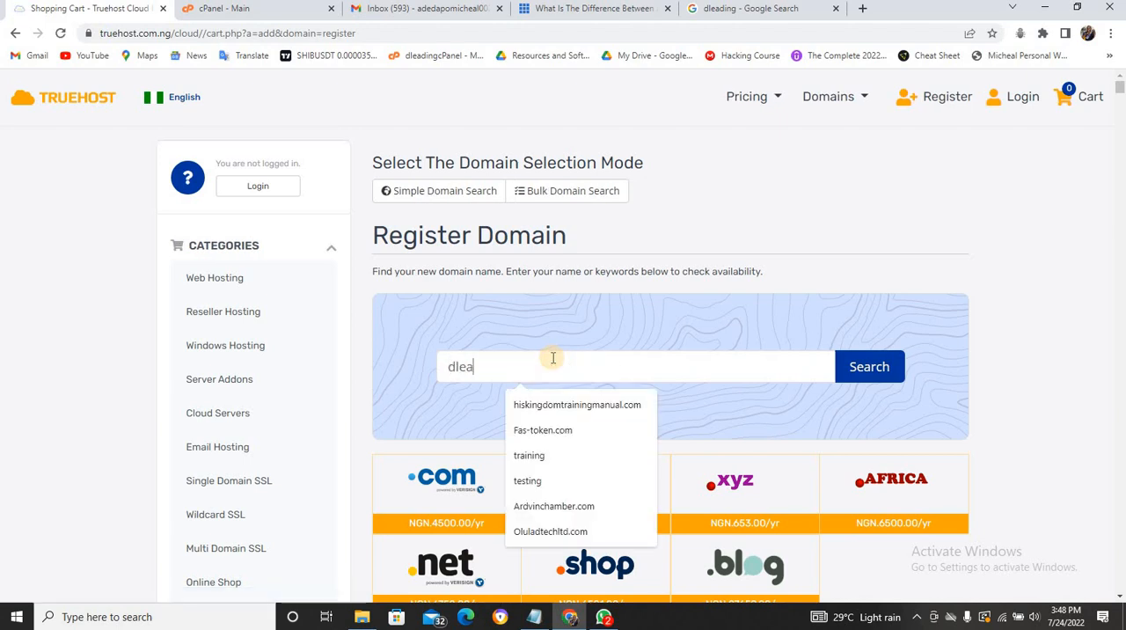
{"action": "type", "text": "ding"}
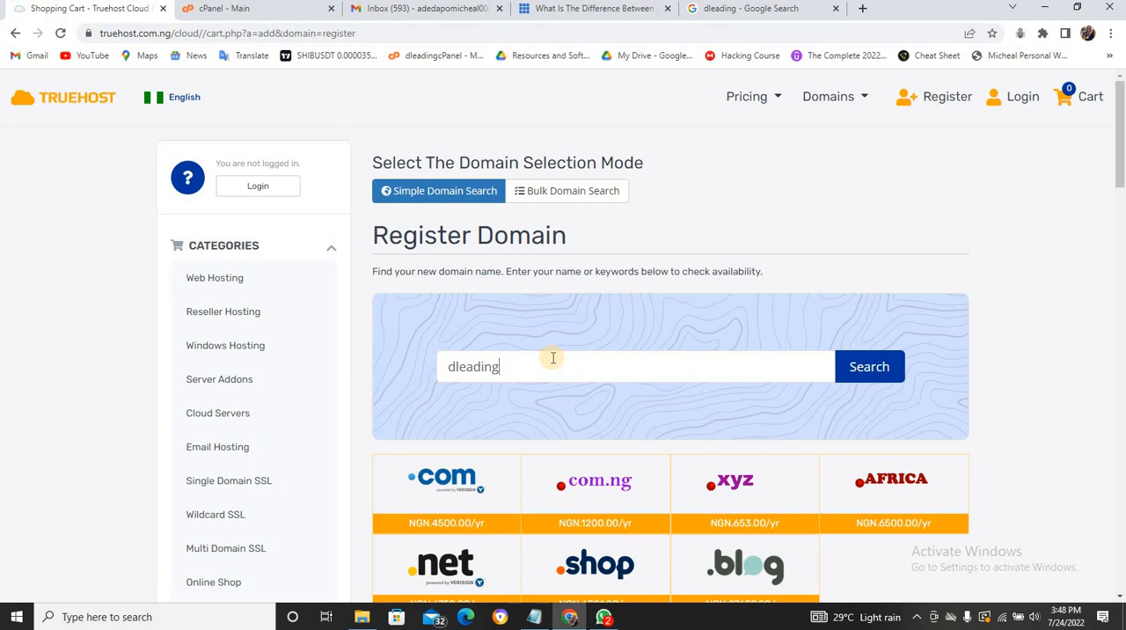
{"action": "type", "text": "."}
{"action": "type", "text": "net"}
{"action": "left_click", "coordinate": [854, 364]}
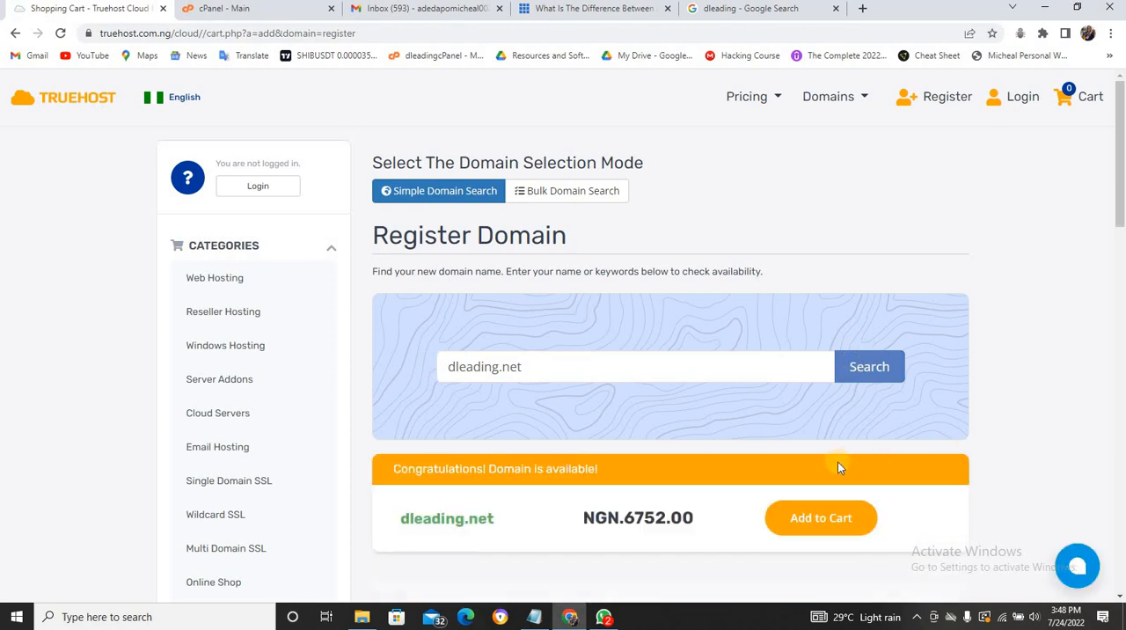
- Add dleading.net to the cart and proceed to checkout
{"action": "left_click", "coordinate": [830, 521]}
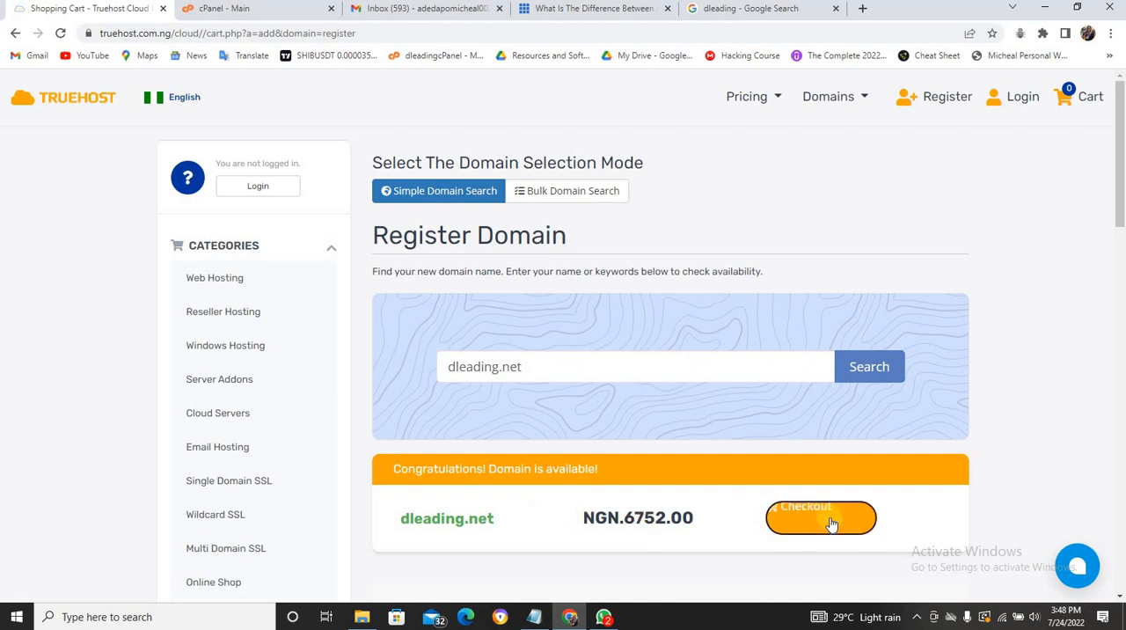
{"action": "left_click", "coordinate": [811, 516]}
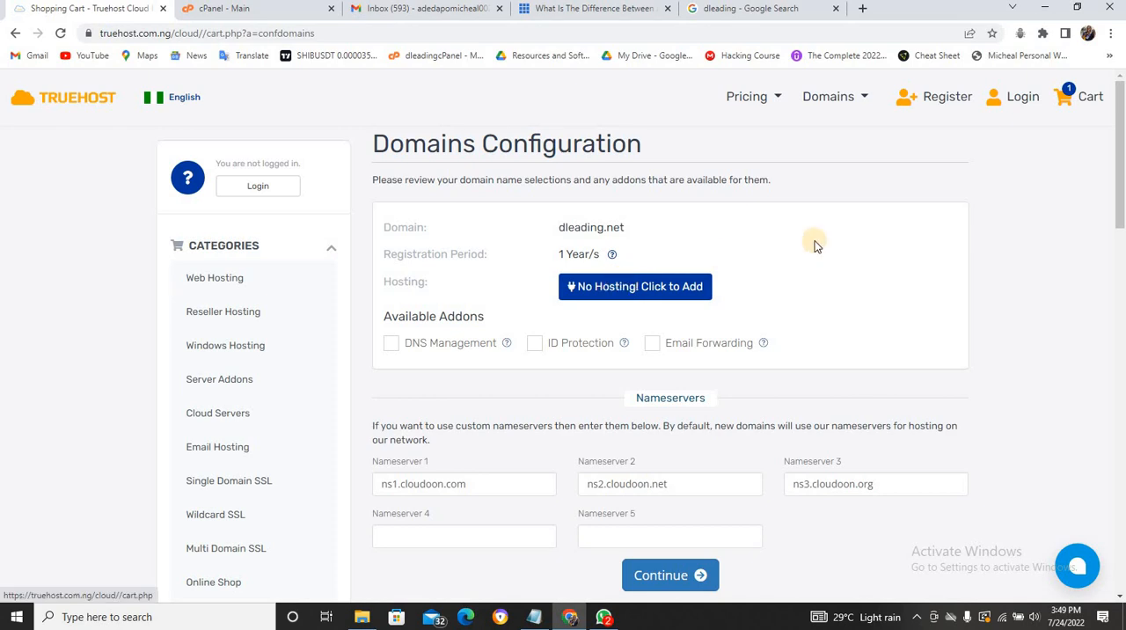
- Clear the Nameserver 3 entry in the dleading.net domain configuration
{"action": "left_click_drag", "start_coordinate": [1119, 179], "coordinate": [1122, 213]}
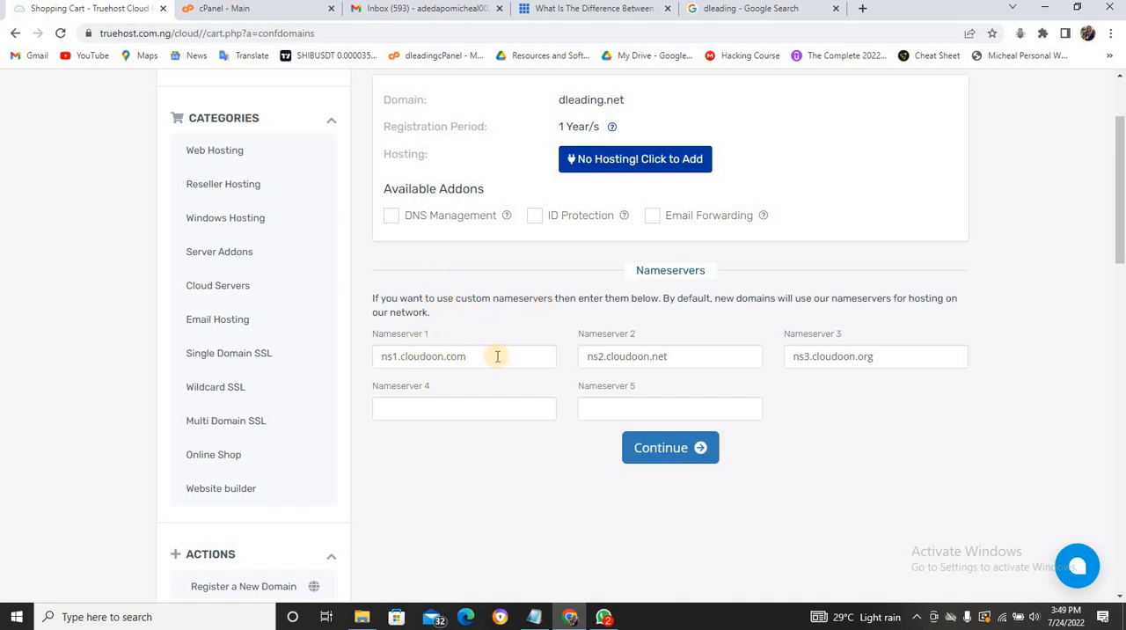
{"action": "left_click_drag", "start_coordinate": [485, 353], "coordinate": [383, 354]}
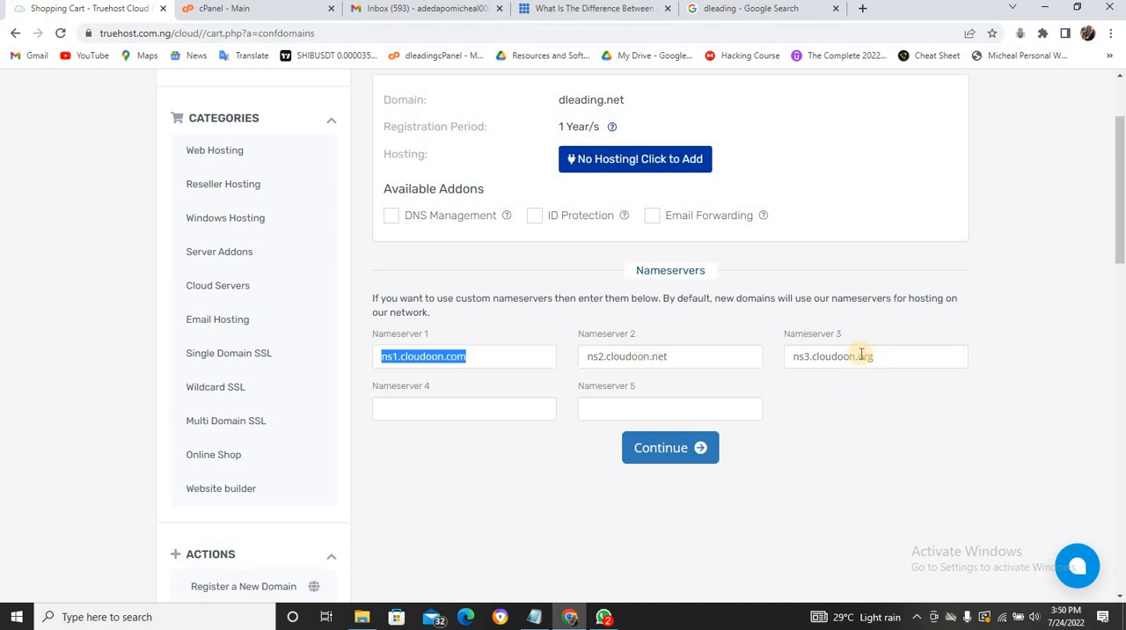
{"action": "left_click_drag", "start_coordinate": [874, 356], "coordinate": [745, 374]}
{"action": "key", "text": "BackSpace"}
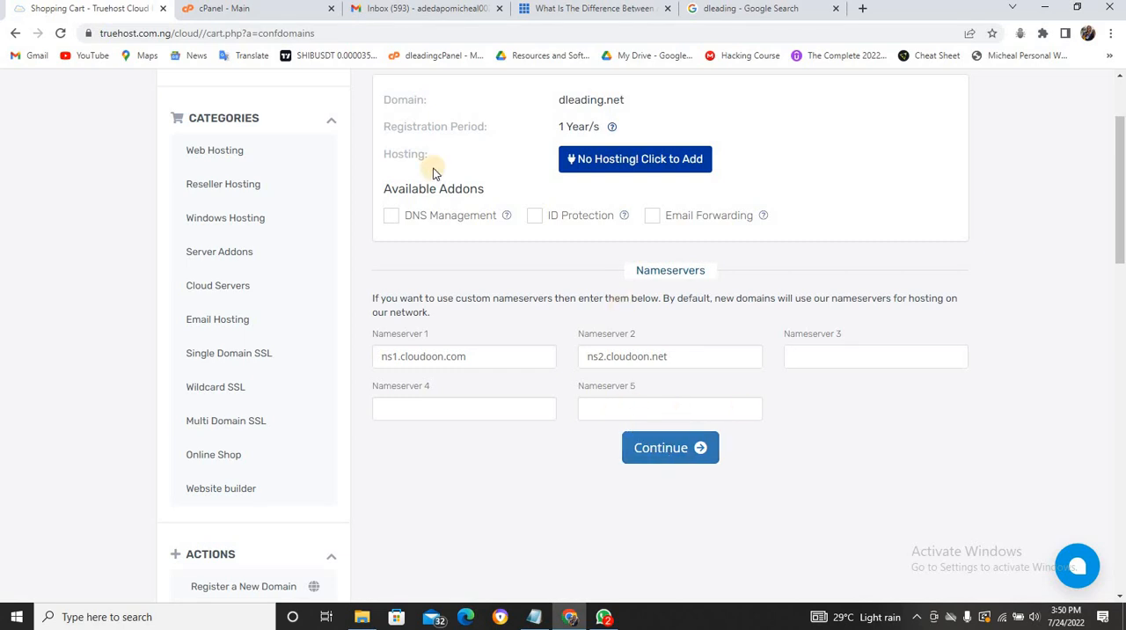
- Switch to cPanel and try to create an addon domain for dleading.net
{"action": "left_click", "coordinate": [279, 9]}
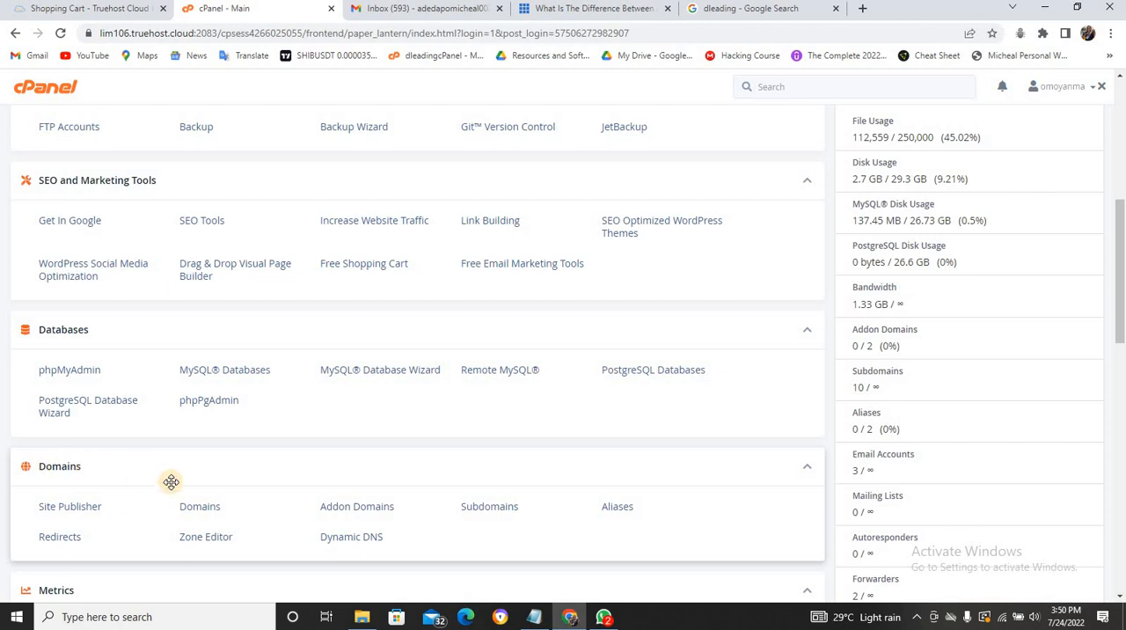
{"action": "left_click", "coordinate": [364, 511]}
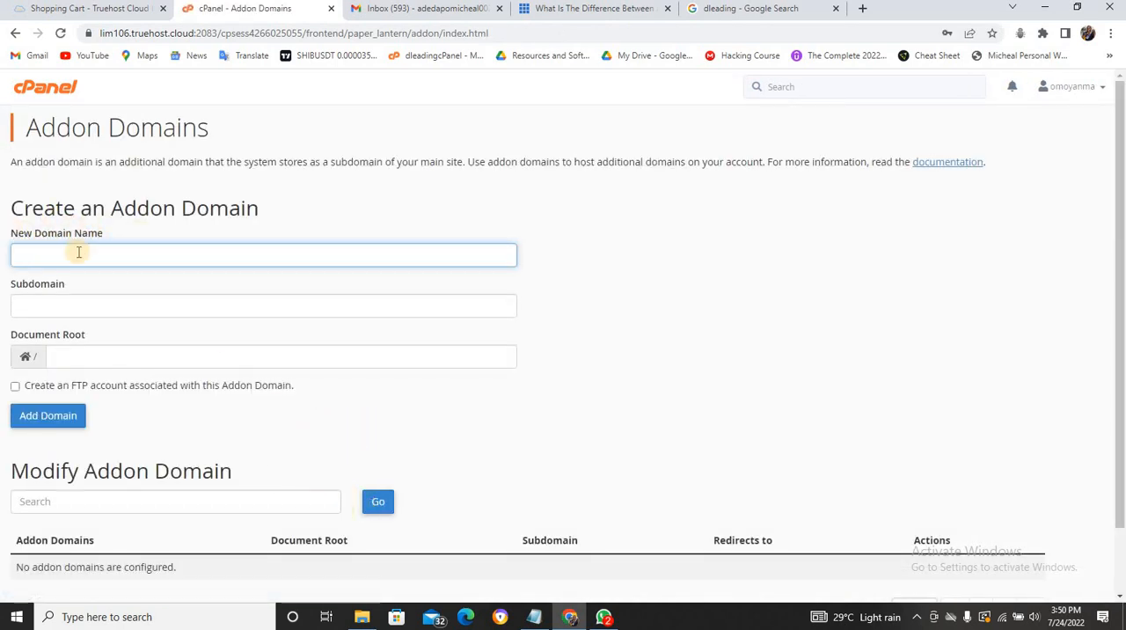
{"action": "type", "text": "de"}
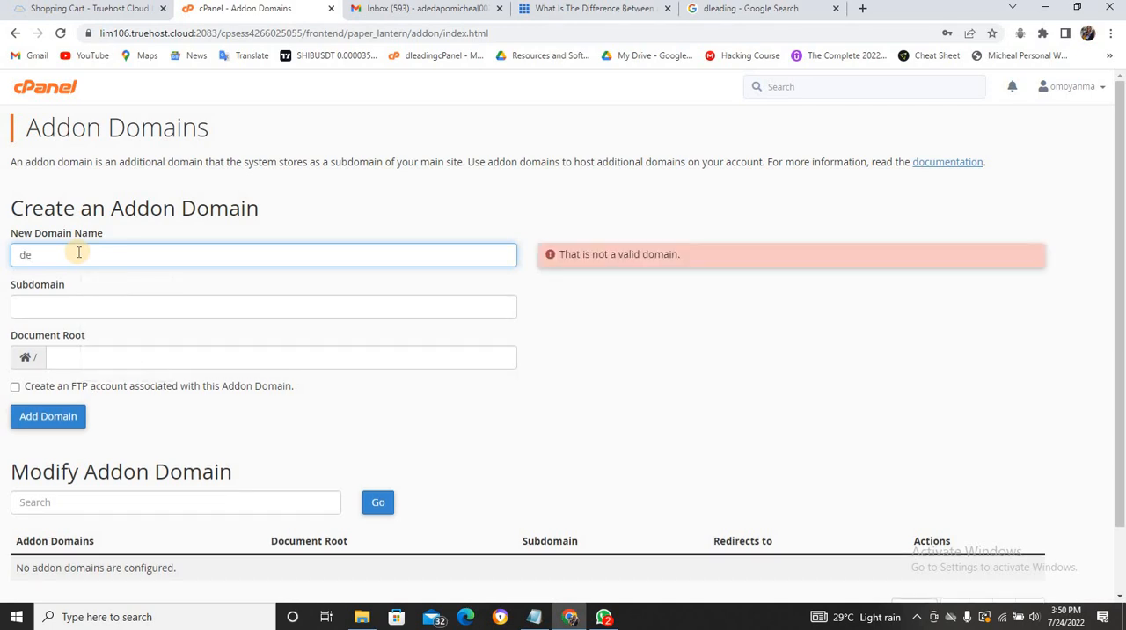
{"action": "key", "text": "BackSpace"}
{"action": "type", "text": "leading"}
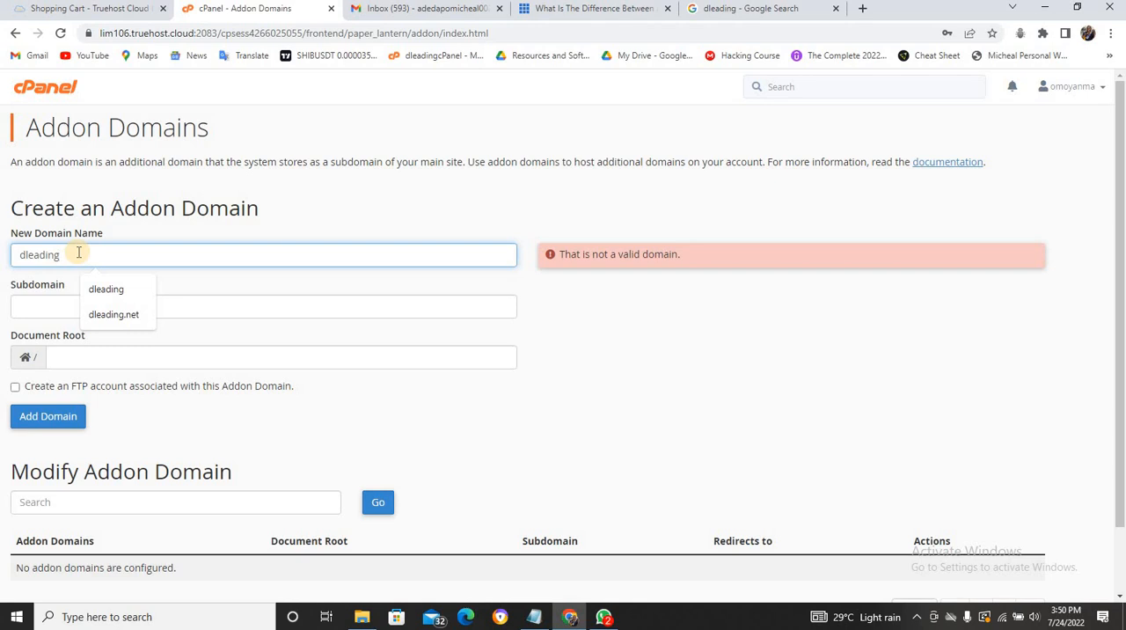
{"action": "type", "text": ".n"}
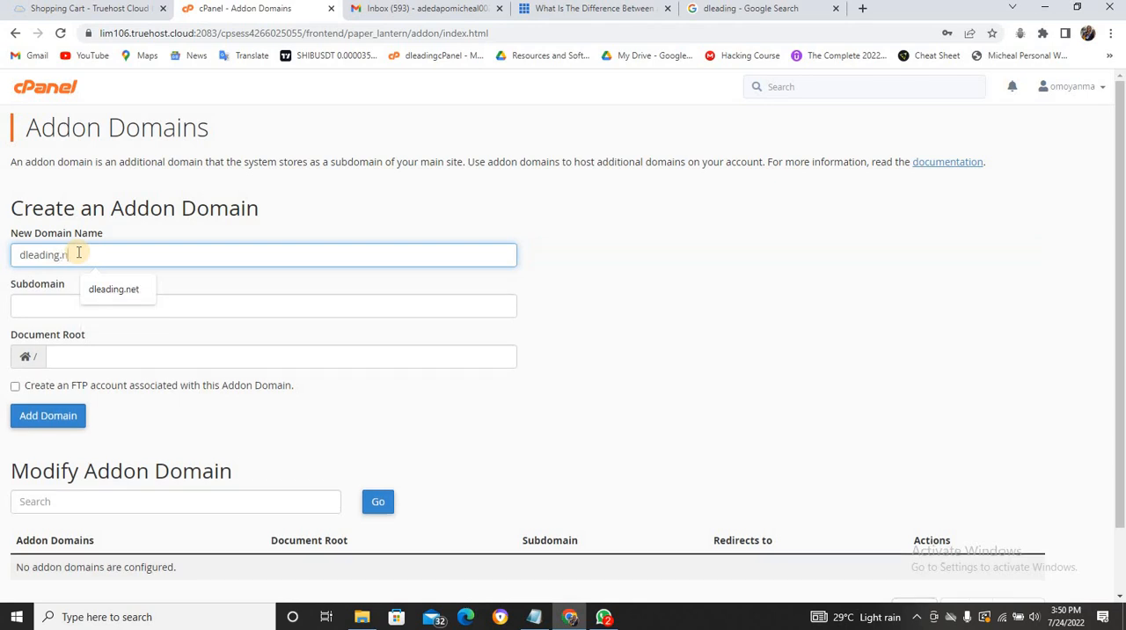
{"action": "type", "text": "et"}
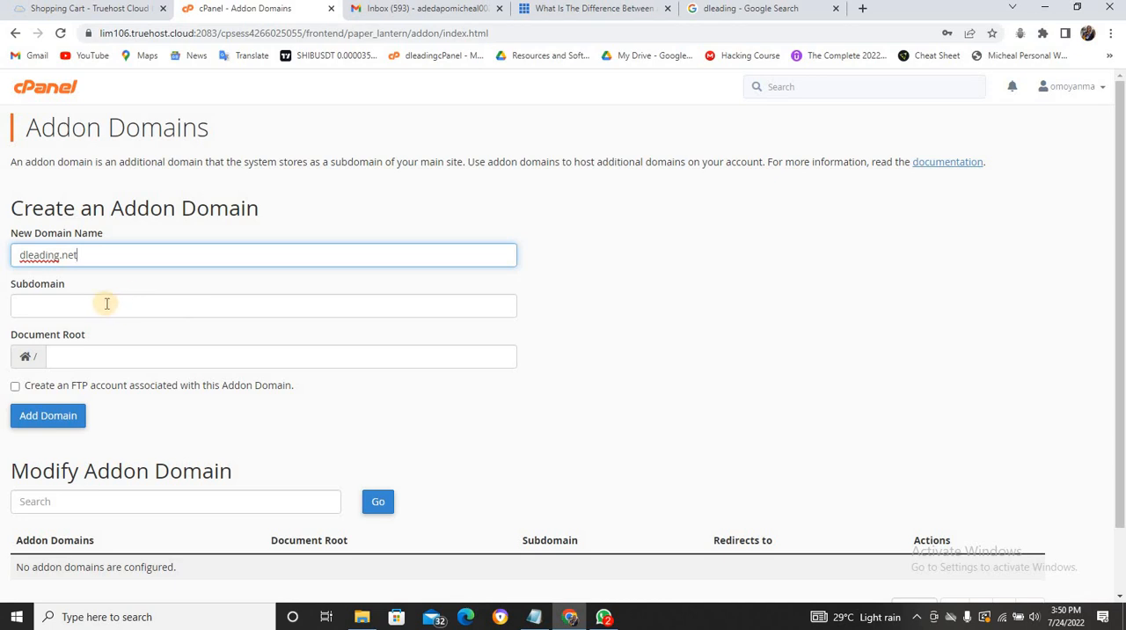
{"action": "left_click", "coordinate": [42, 419]}
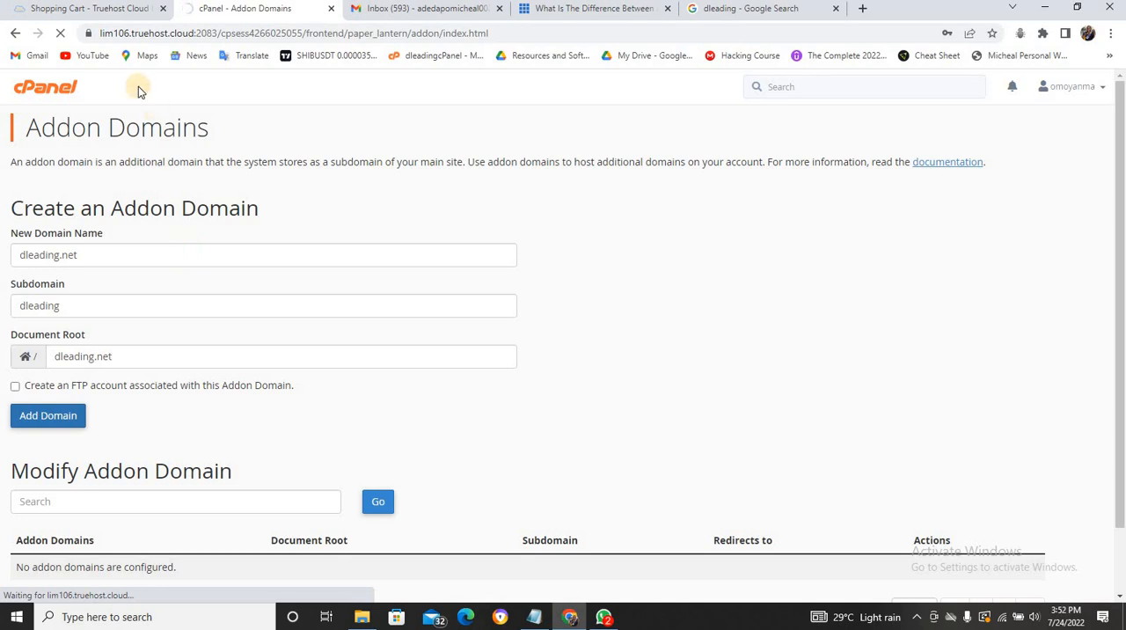
- Compare the addon domain's result message in cPanel with the dleading.net nameserver entries on the Truehost configuration page
{"action": "left_click", "coordinate": [112, 13]}
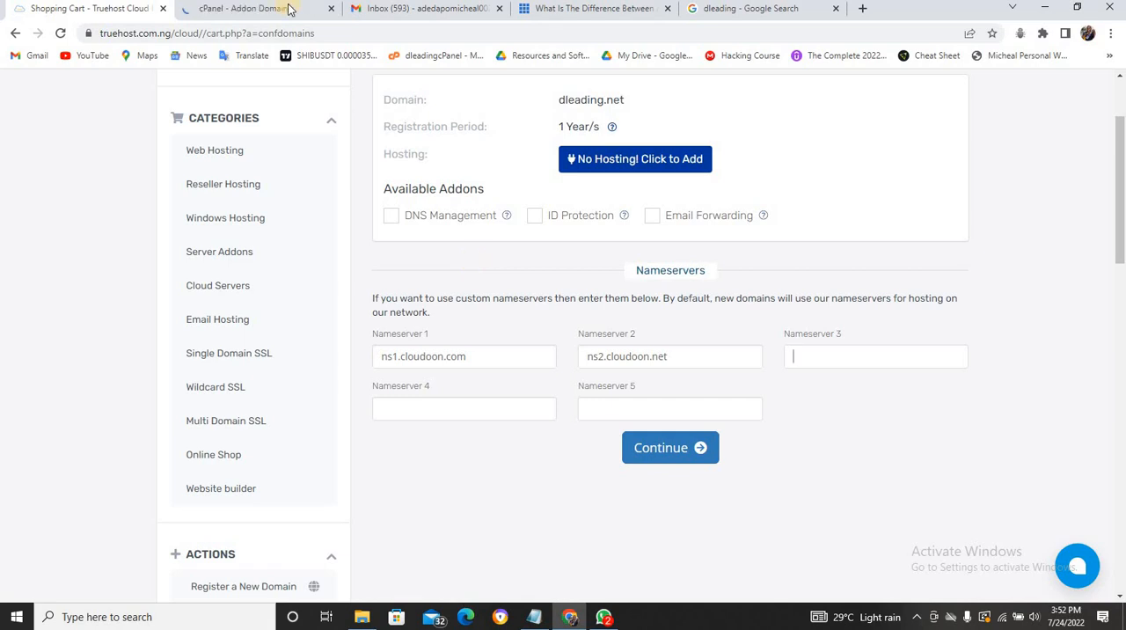
{"action": "left_click", "coordinate": [260, 8]}
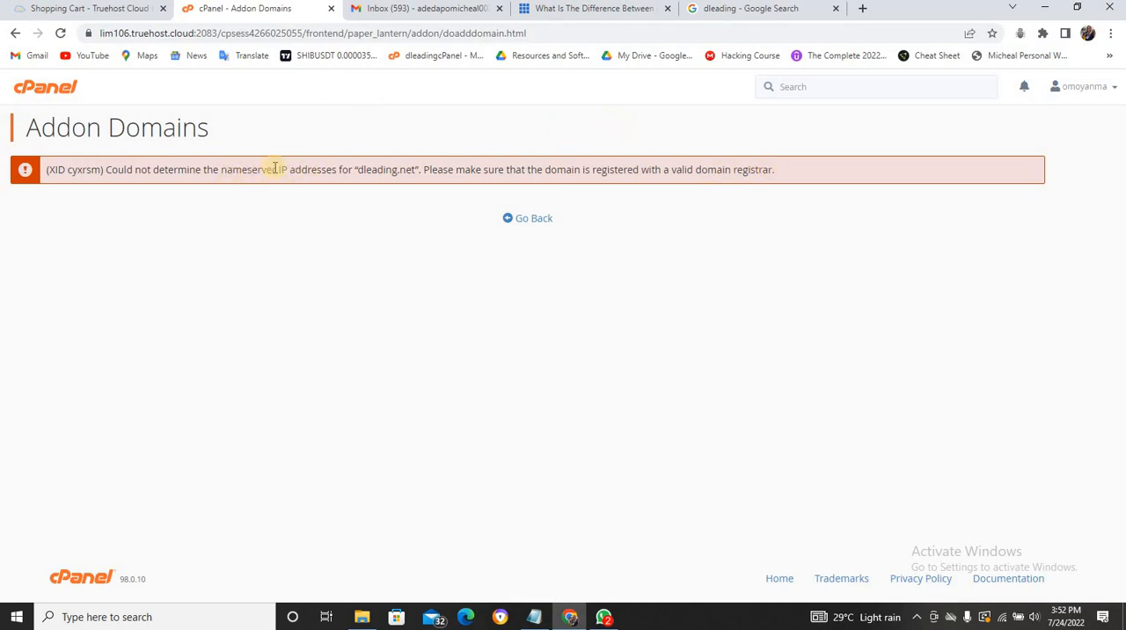
{"action": "left_click", "coordinate": [137, 9]}
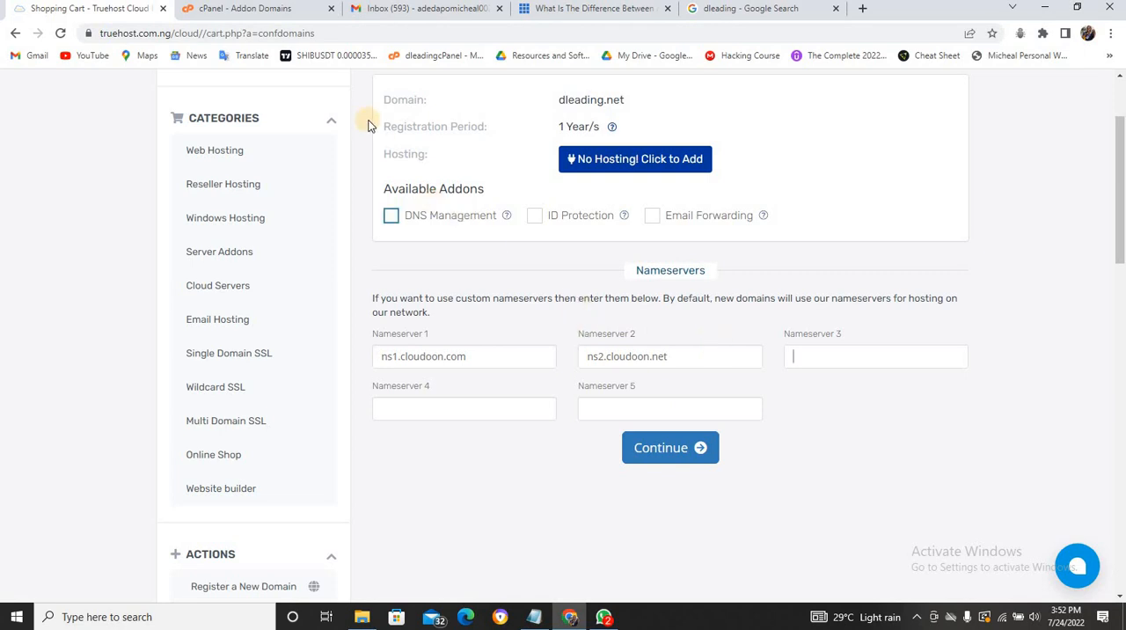
{"action": "left_click", "coordinate": [269, 8]}
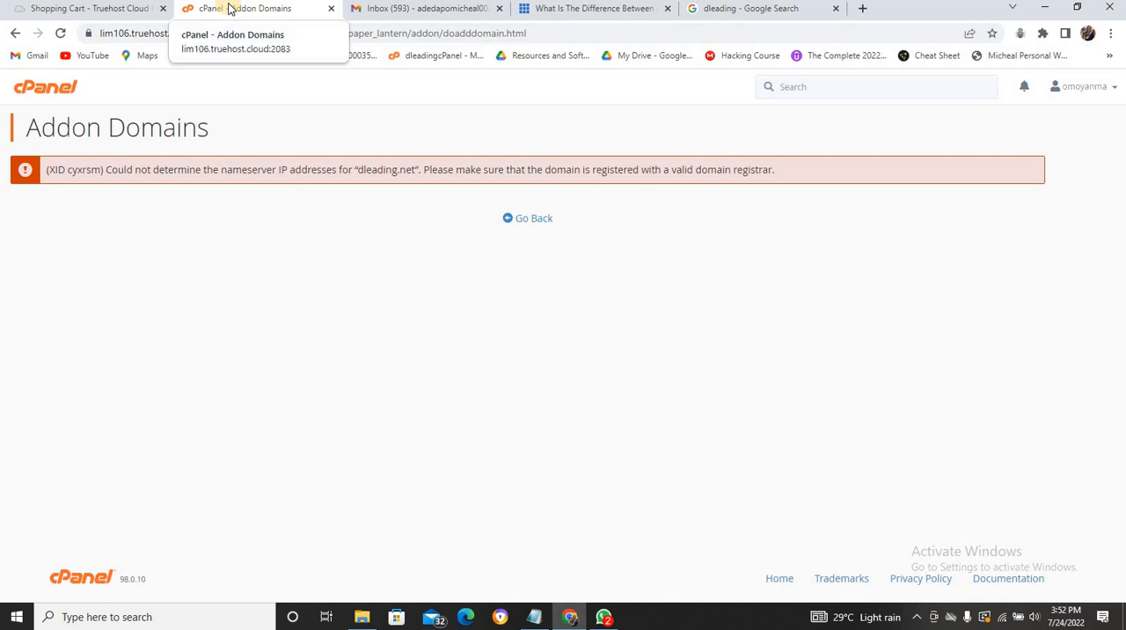
{"action": "left_click", "coordinate": [79, 10]}
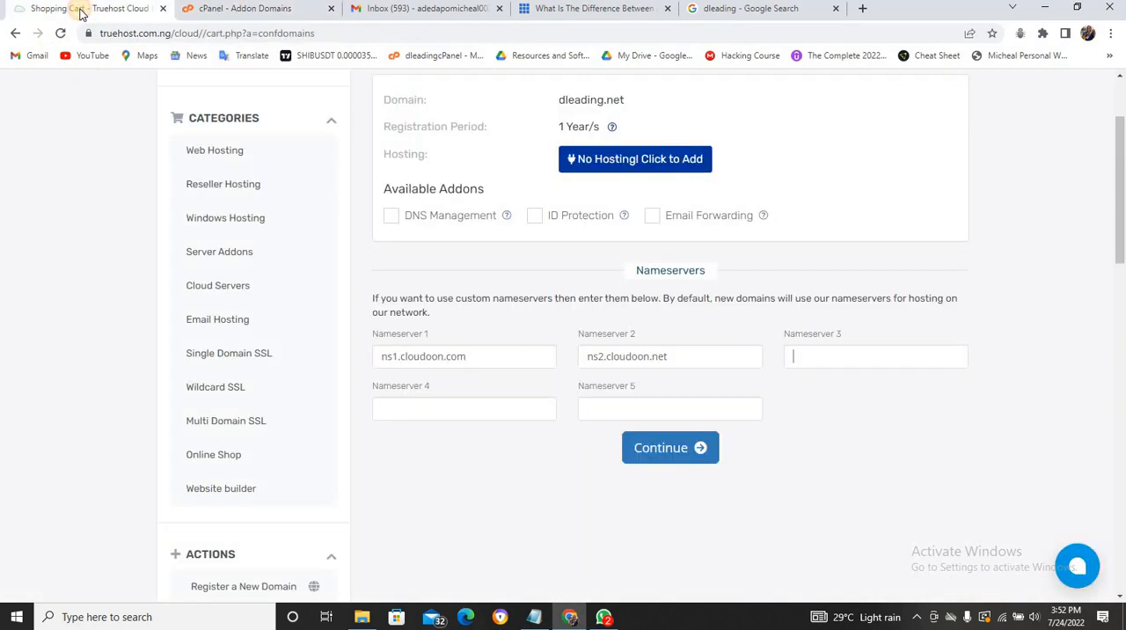
{"action": "left_click", "coordinate": [254, 8]}
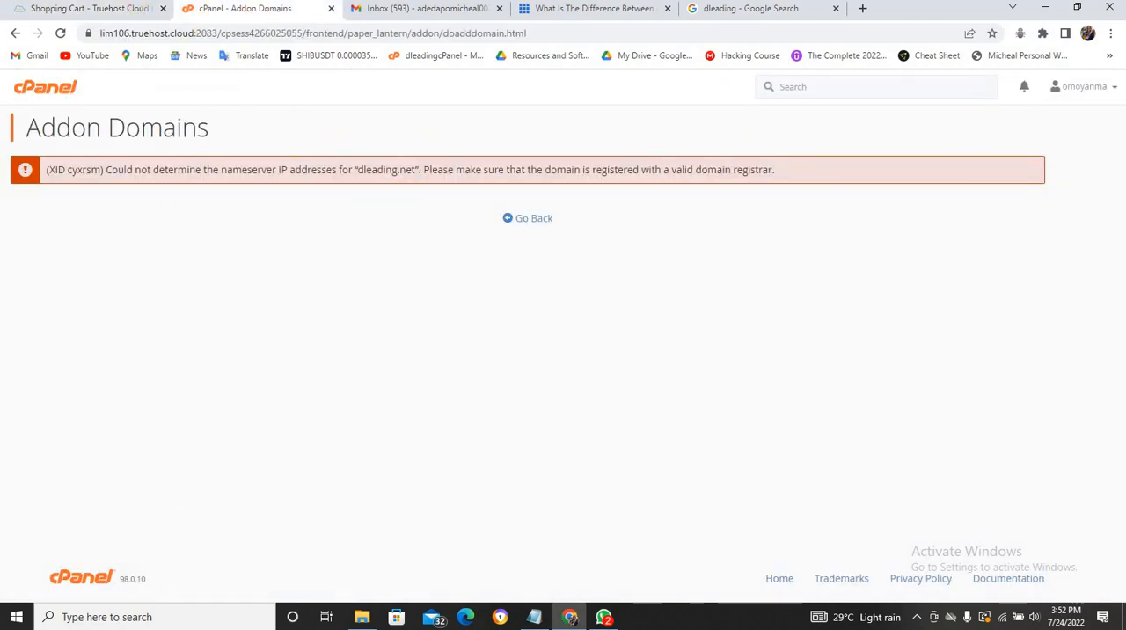
{"action": "left_click", "coordinate": [113, 9]}
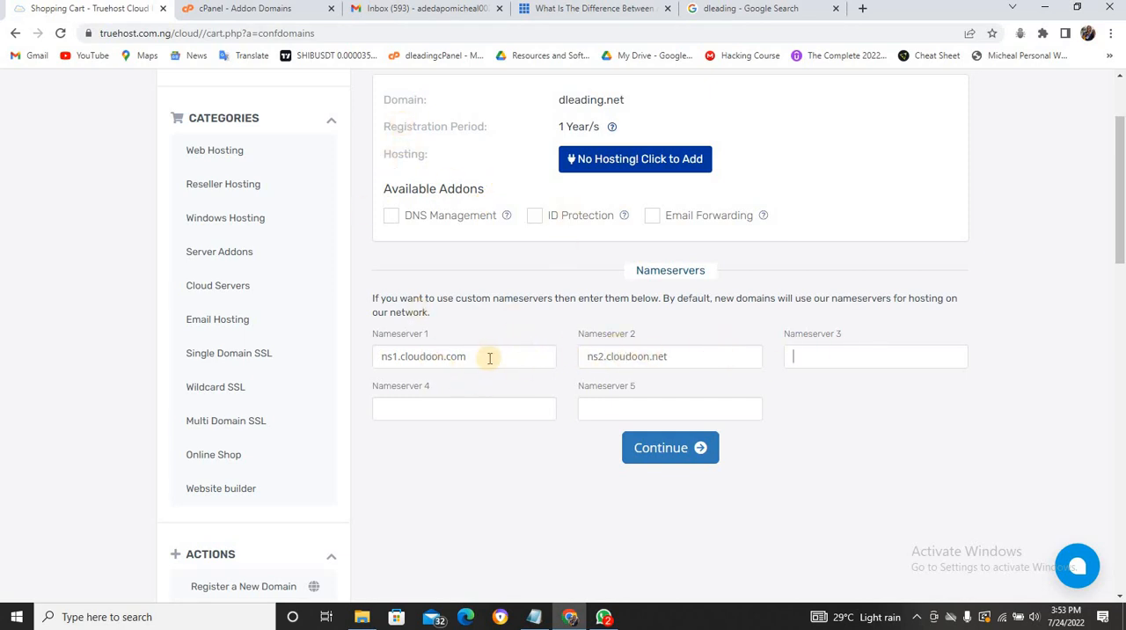
{"action": "left_click_drag", "start_coordinate": [488, 358], "coordinate": [374, 356]}
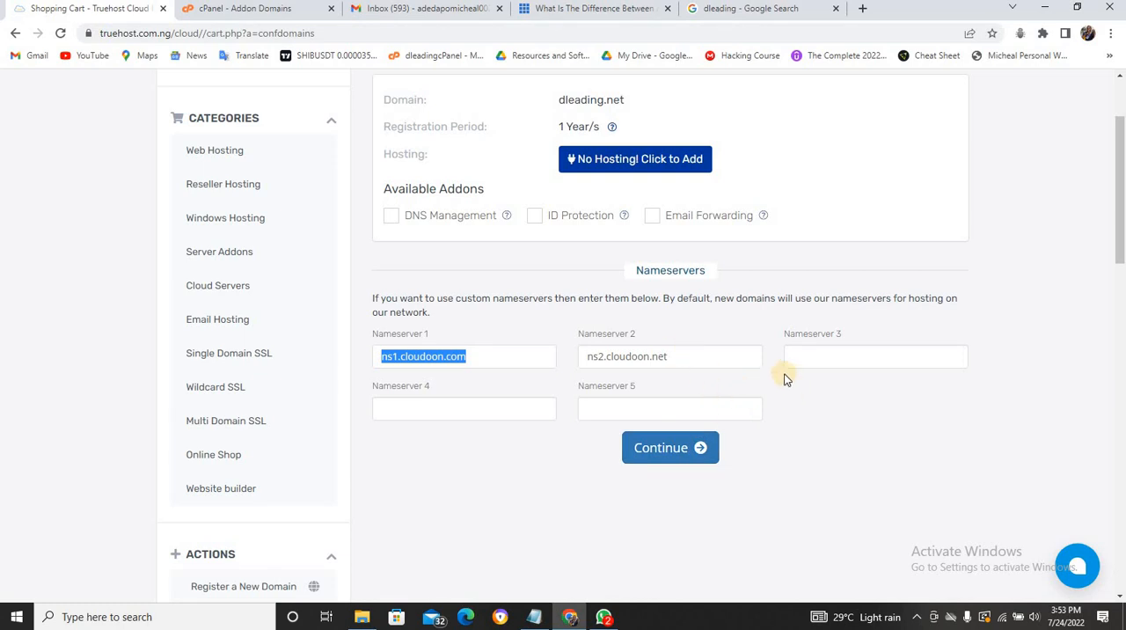
{"action": "left_click", "coordinate": [248, 10]}
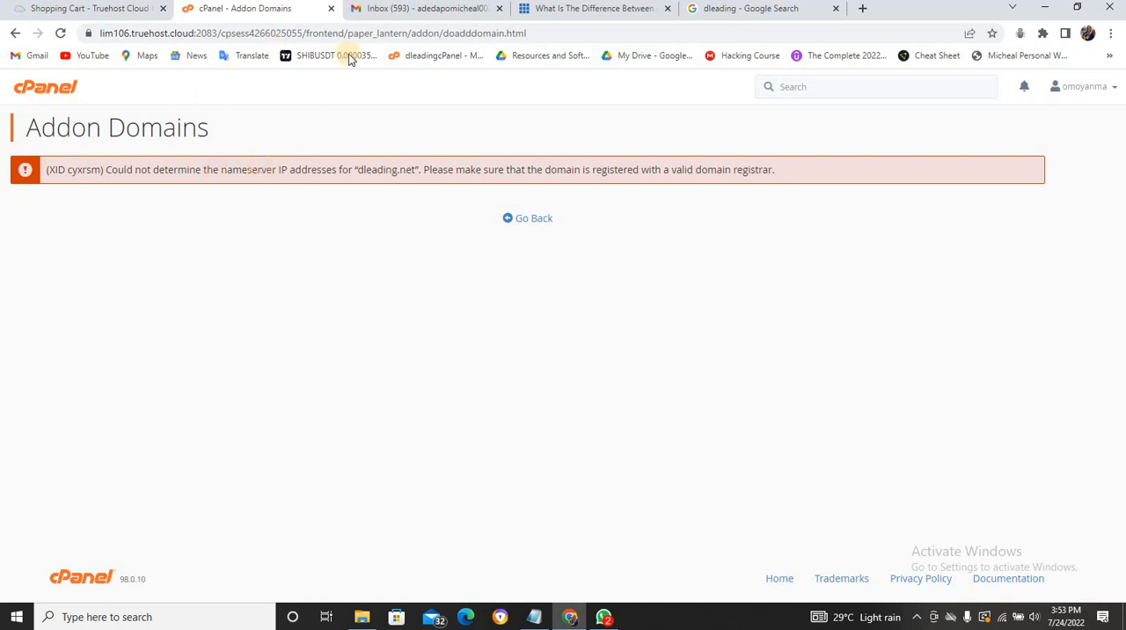
- Open the cPanel of dleading.com in a new browser tab through dleading.com/cpanel
{"action": "left_click", "coordinate": [862, 10]}
{"action": "type", "text": "dl"}
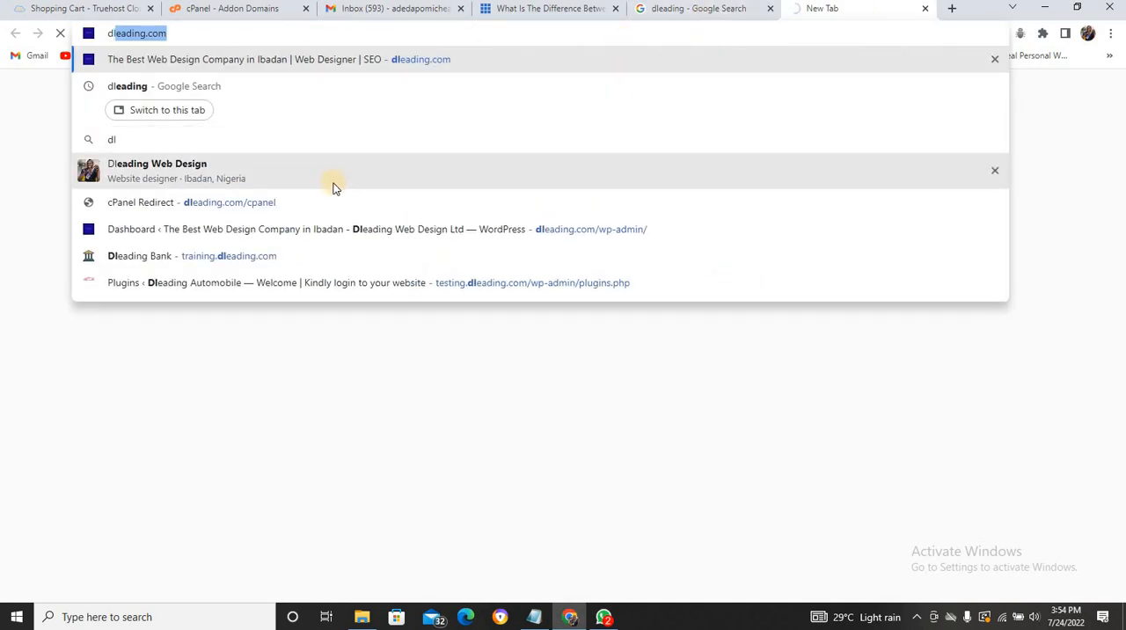
{"action": "key", "text": "Down"}
{"action": "key", "text": "Down"}
{"action": "key", "text": "Down"}
{"action": "key", "text": "Down"}
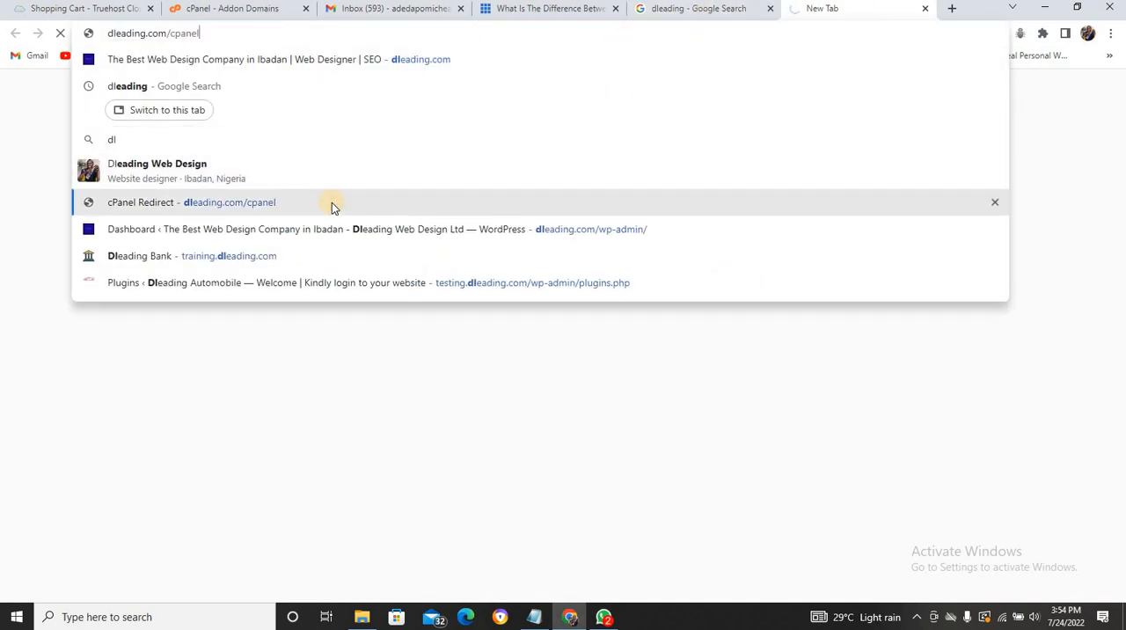
{"action": "key", "text": "Return"}
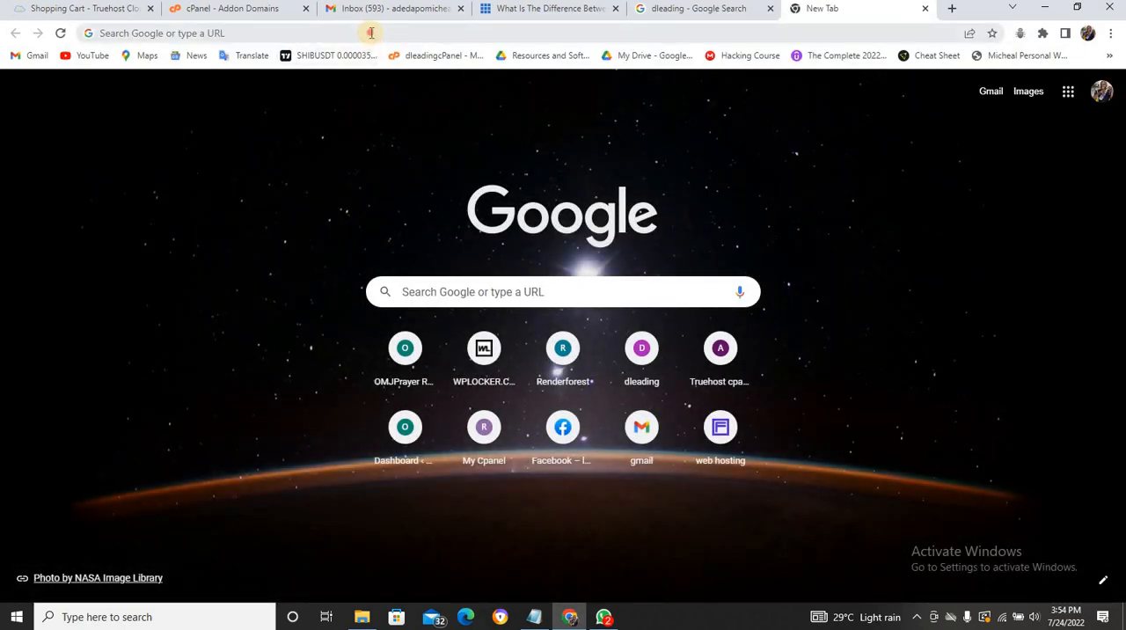
{"action": "left_click", "coordinate": [371, 32]}
{"action": "type", "text": "dleading.com"}
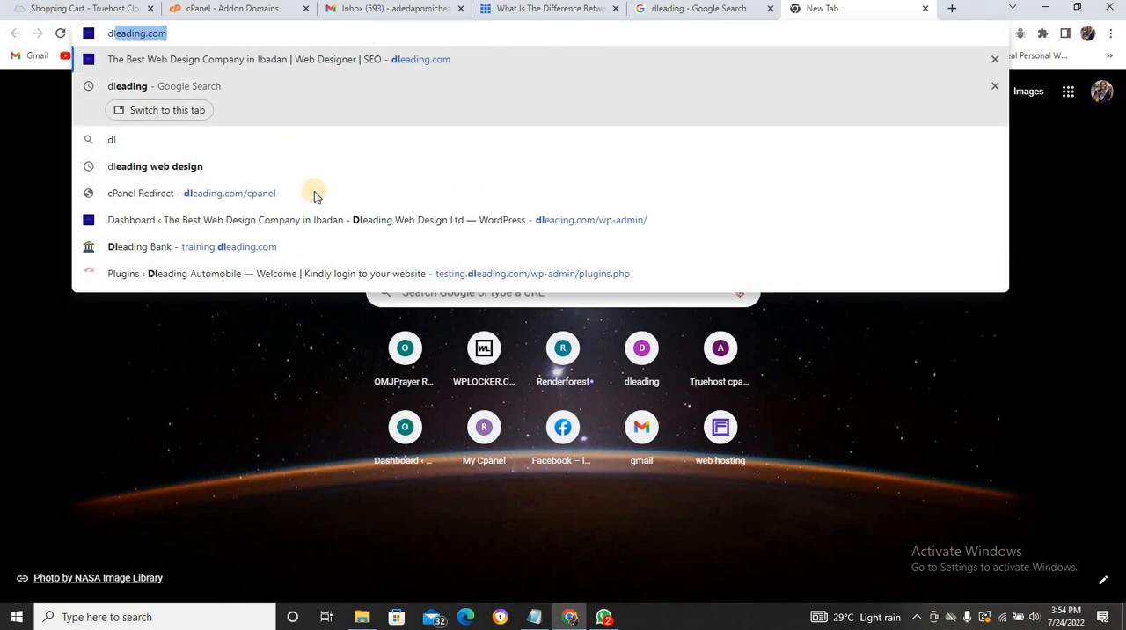
{"action": "left_click", "coordinate": [312, 204]}
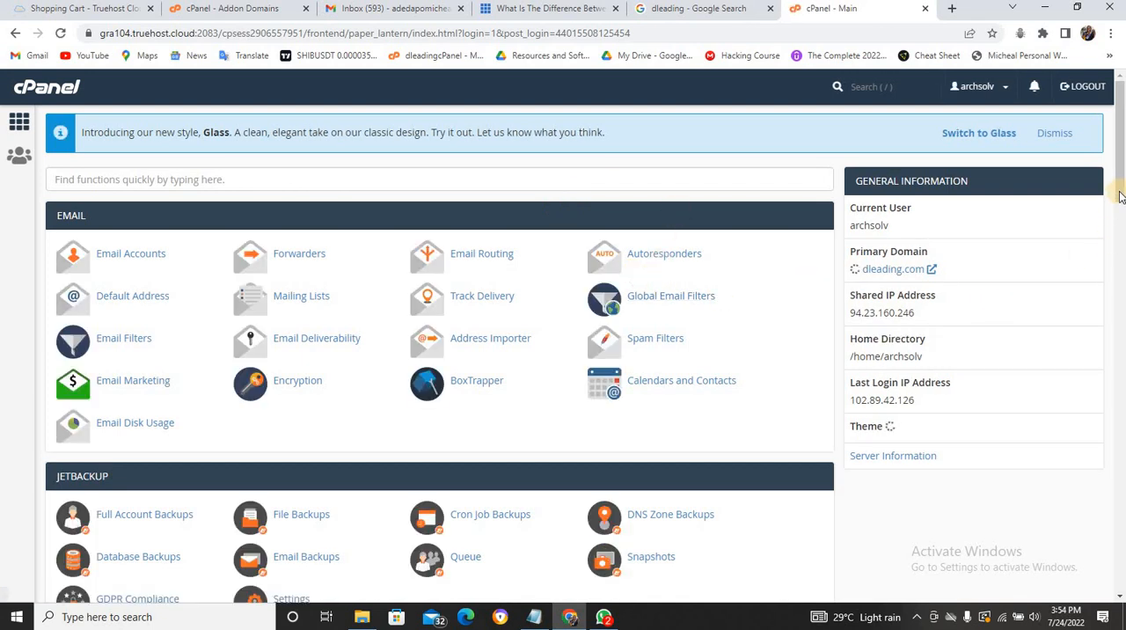
- Open the Addon Domains page in the dleading.com cPanel account
{"action": "scroll", "coordinate": [1120, 220], "scroll_direction": "down", "scroll_amount": 1}
{"action": "scroll", "coordinate": [1120, 220], "scroll_direction": "down", "scroll_amount": 1}
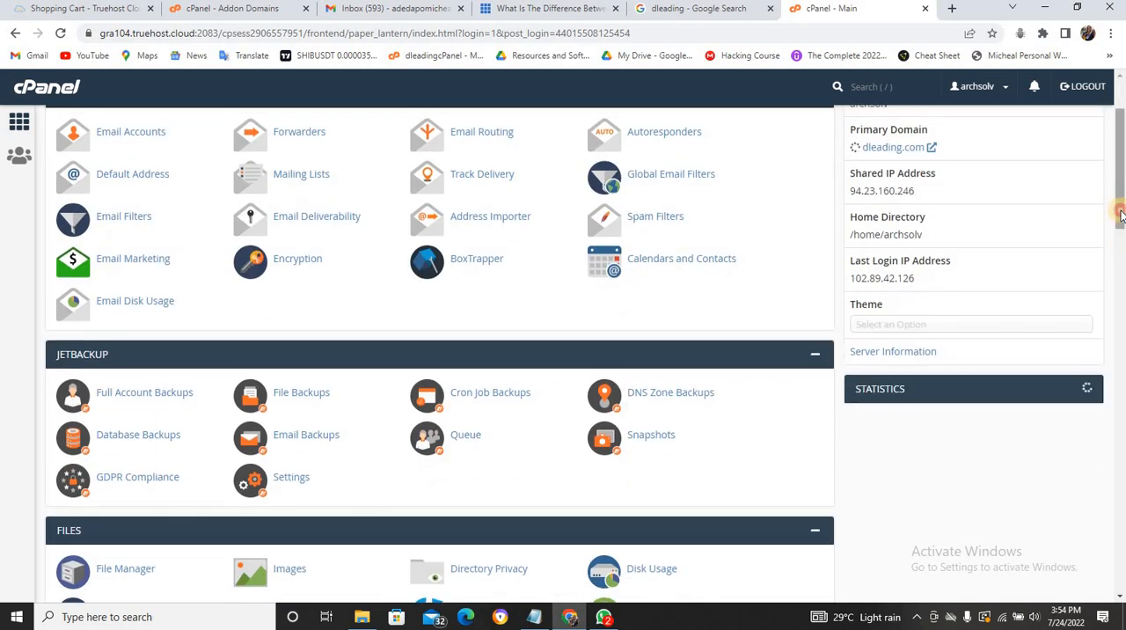
{"action": "left_click_drag", "start_coordinate": [1120, 215], "coordinate": [1120, 343]}
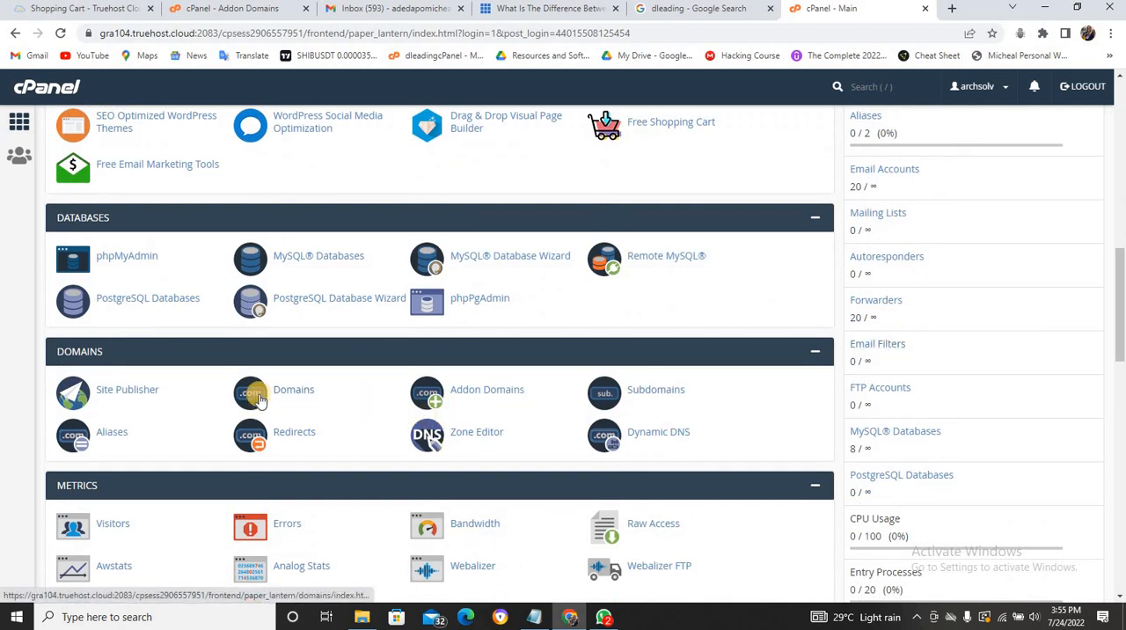
{"action": "left_click", "coordinate": [467, 392]}
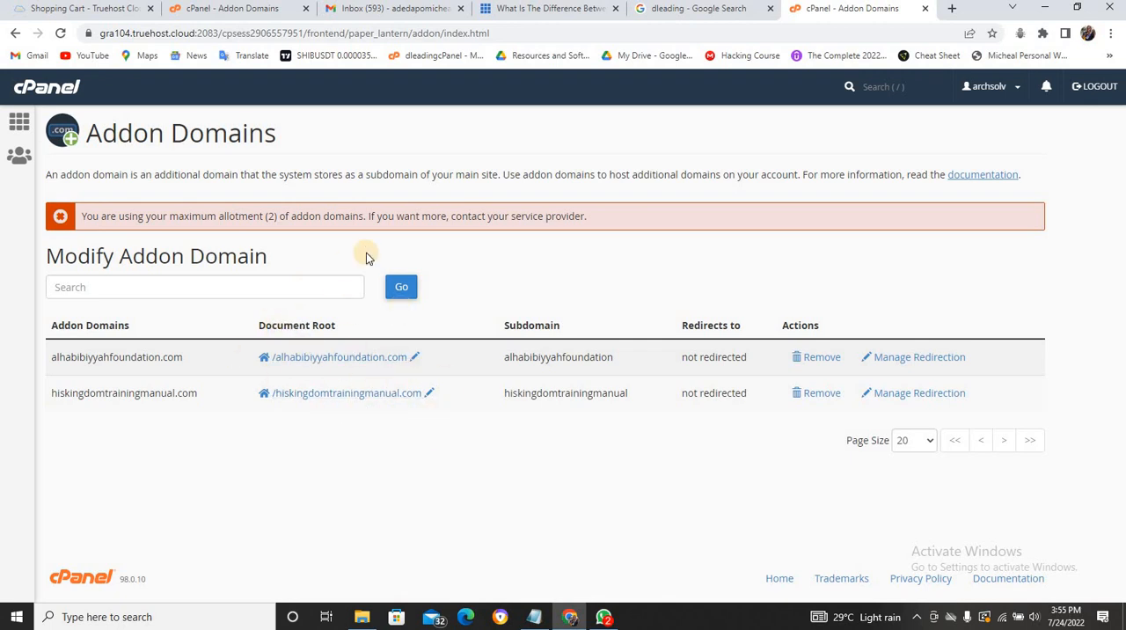
- Return both open cPanel accounts to their main pages and check the primary domain and addon domain statistics of the dleading.com account
{"action": "left_click", "coordinate": [210, 11]}
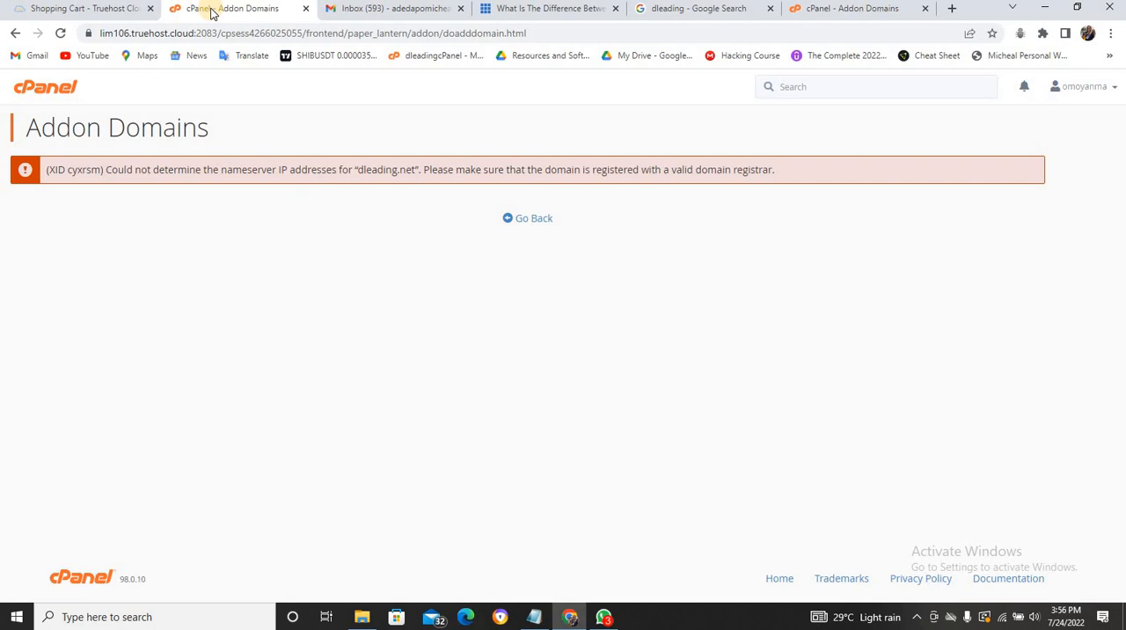
{"action": "left_click", "coordinate": [40, 89]}
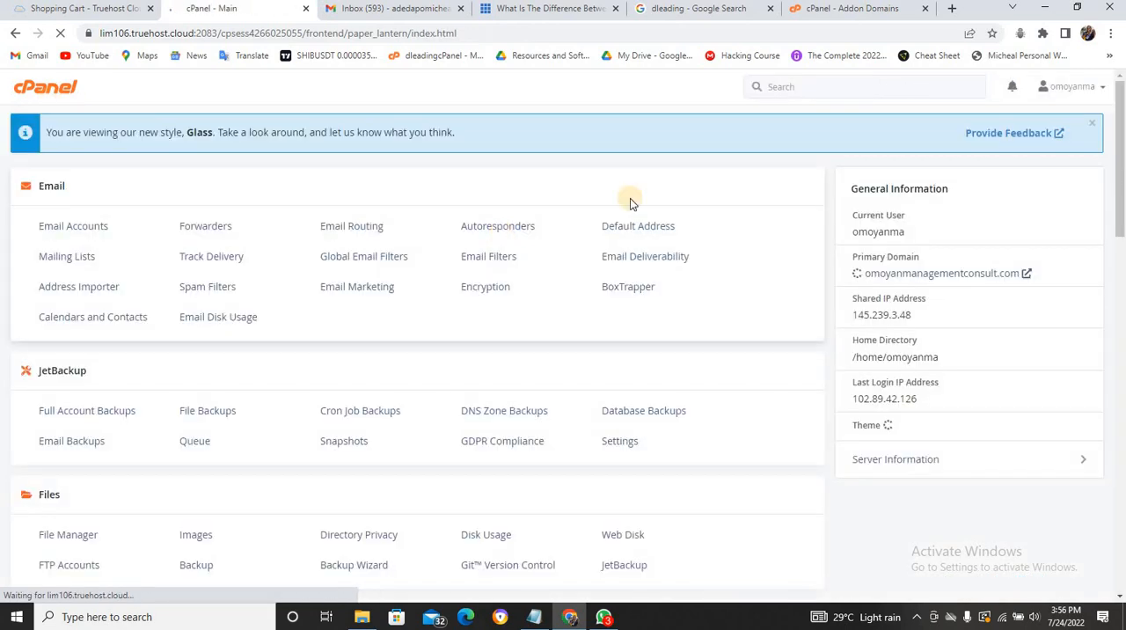
{"action": "left_click", "coordinate": [850, 9]}
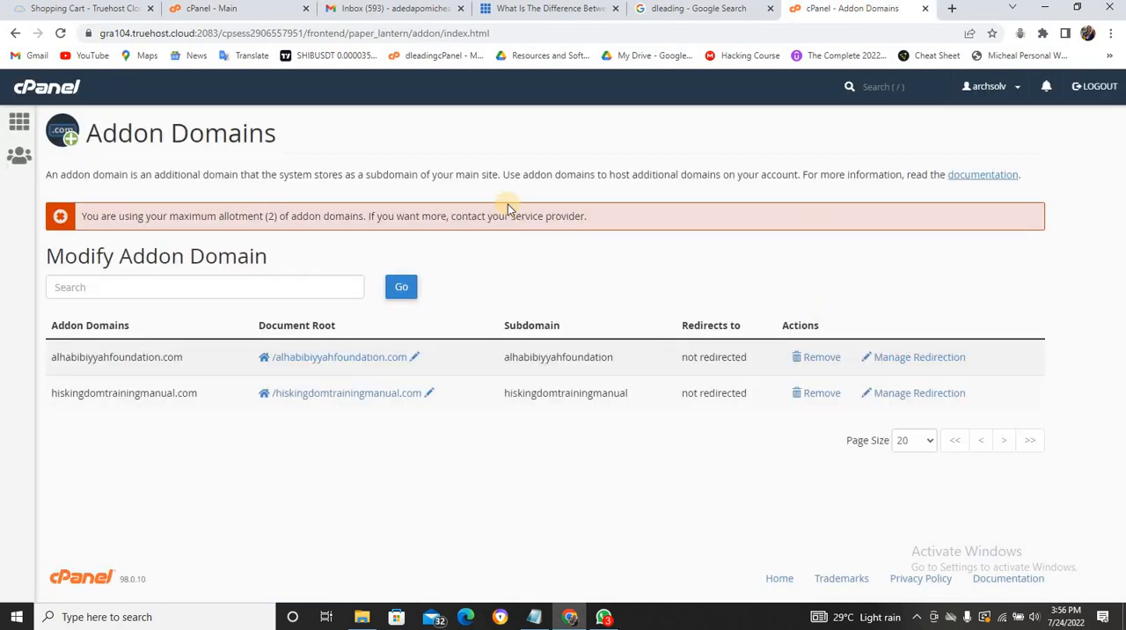
{"action": "left_click", "coordinate": [27, 86]}
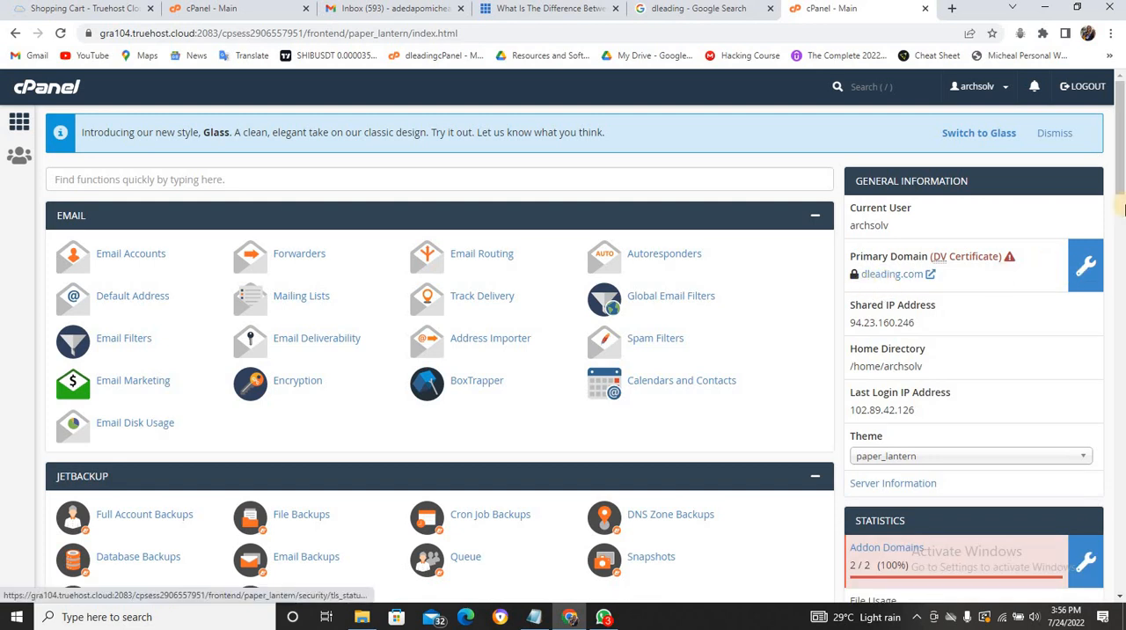
{"action": "left_click_drag", "start_coordinate": [1120, 191], "coordinate": [1122, 217]}
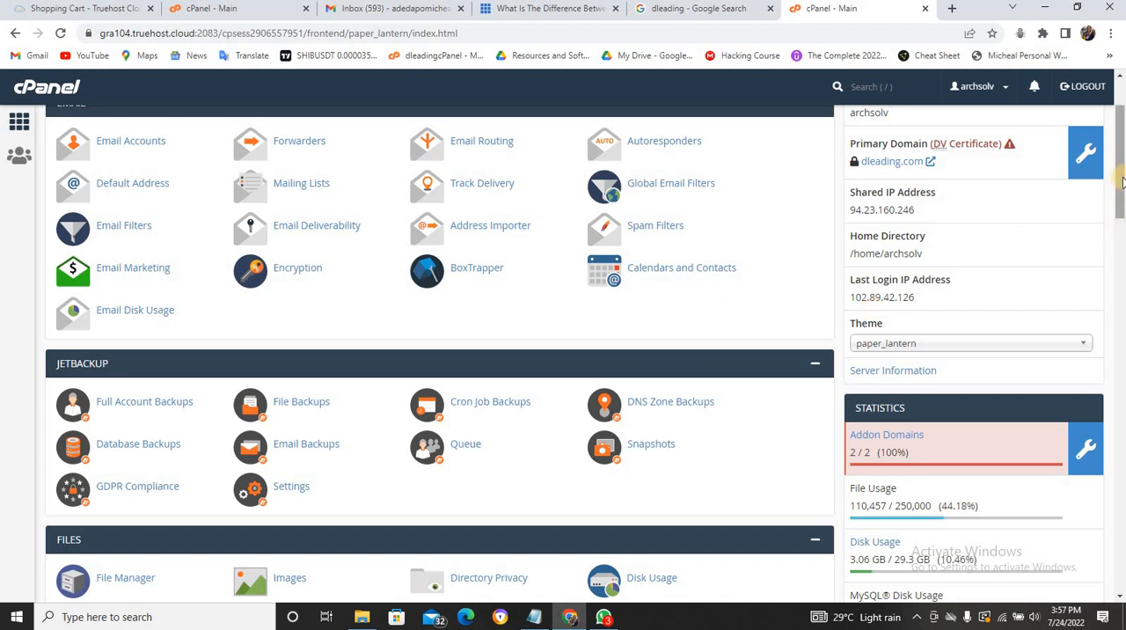
{"action": "scroll", "coordinate": [1120, 133], "scroll_direction": "up", "scroll_amount": 2}
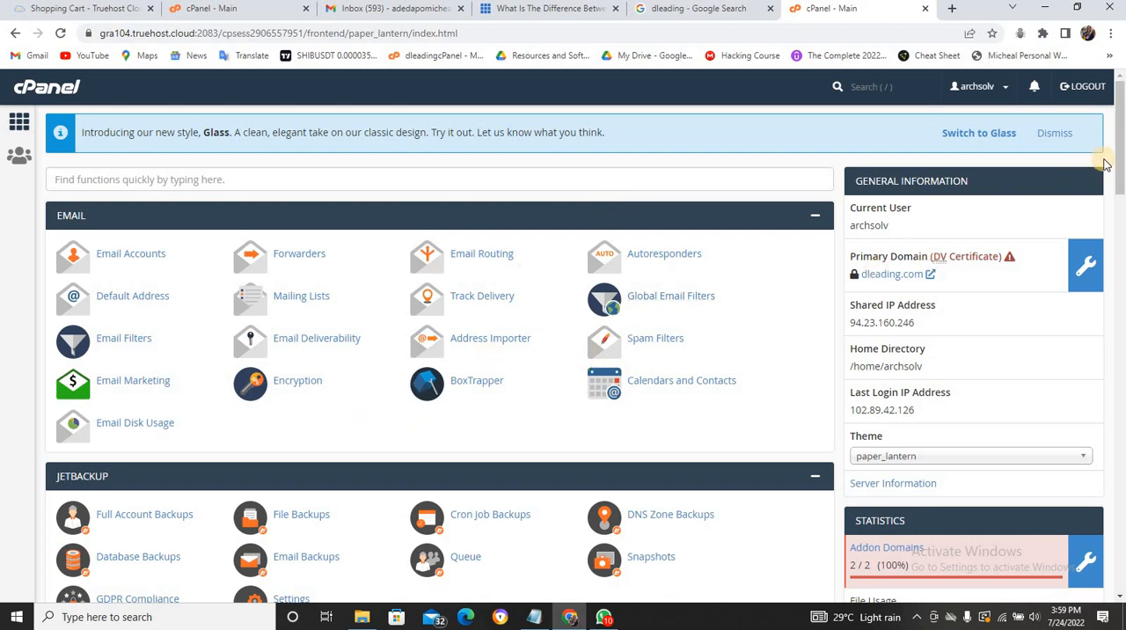
- Open File Manager in the dleading.com account and examine the domain folders in the home directory tree
{"action": "left_click_drag", "start_coordinate": [1121, 158], "coordinate": [1120, 211]}
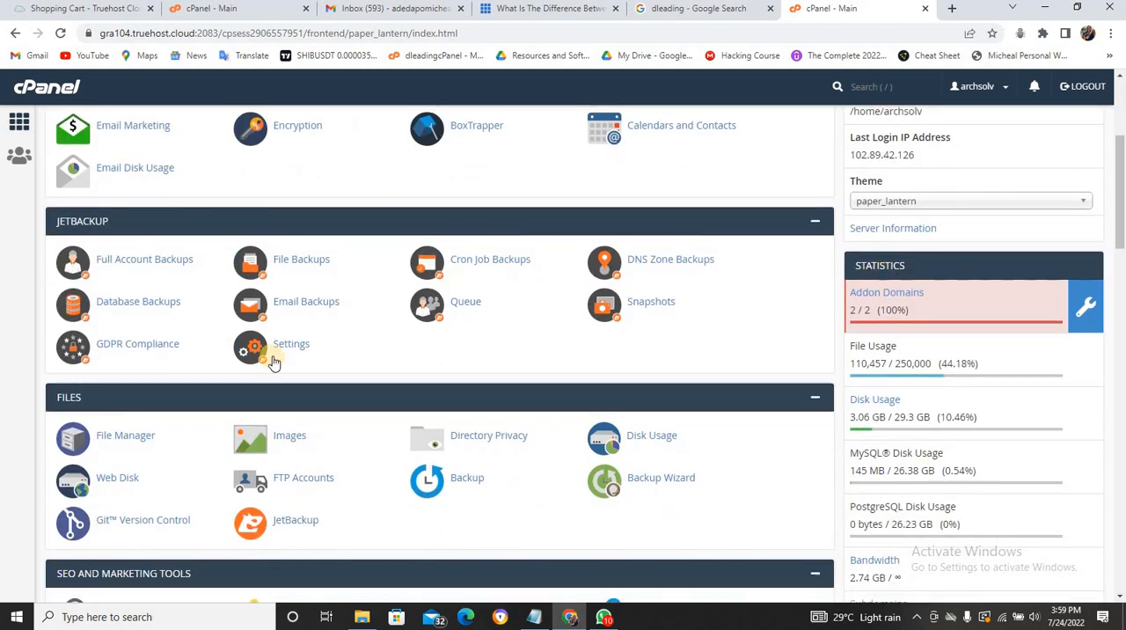
{"action": "left_click", "coordinate": [151, 442]}
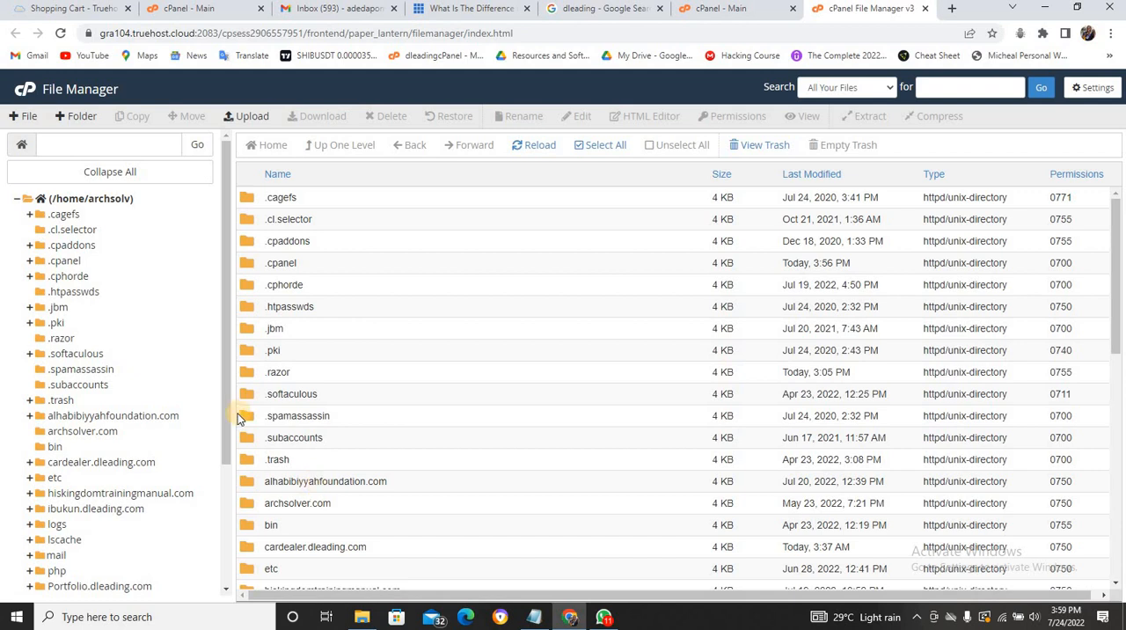
{"action": "left_click_drag", "start_coordinate": [224, 413], "coordinate": [223, 490]}
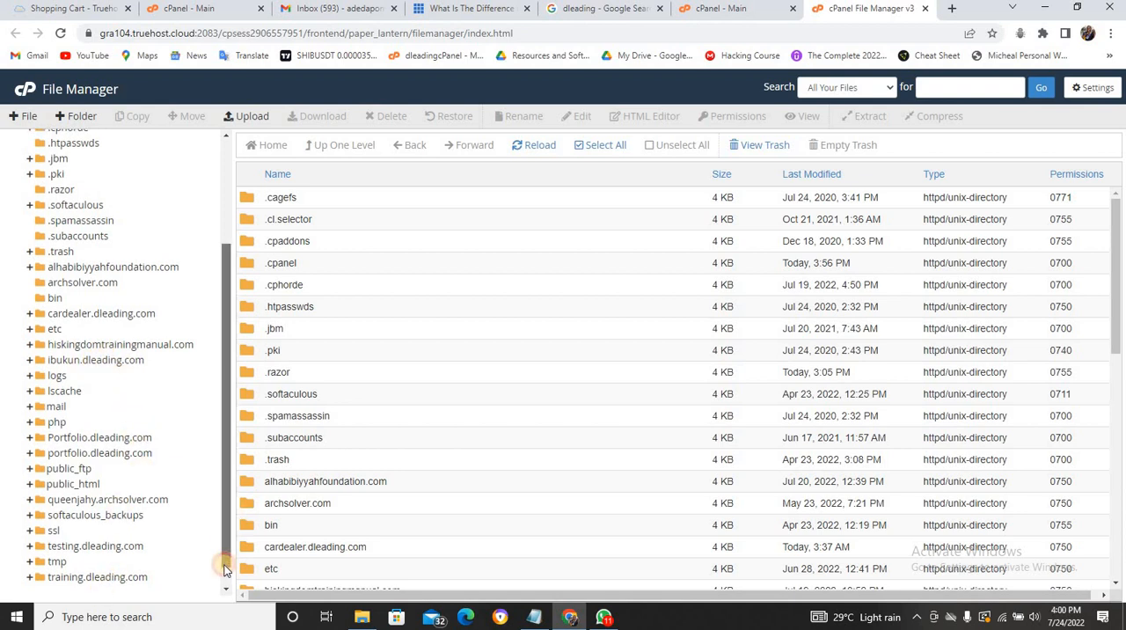
{"action": "left_click", "coordinate": [225, 567]}
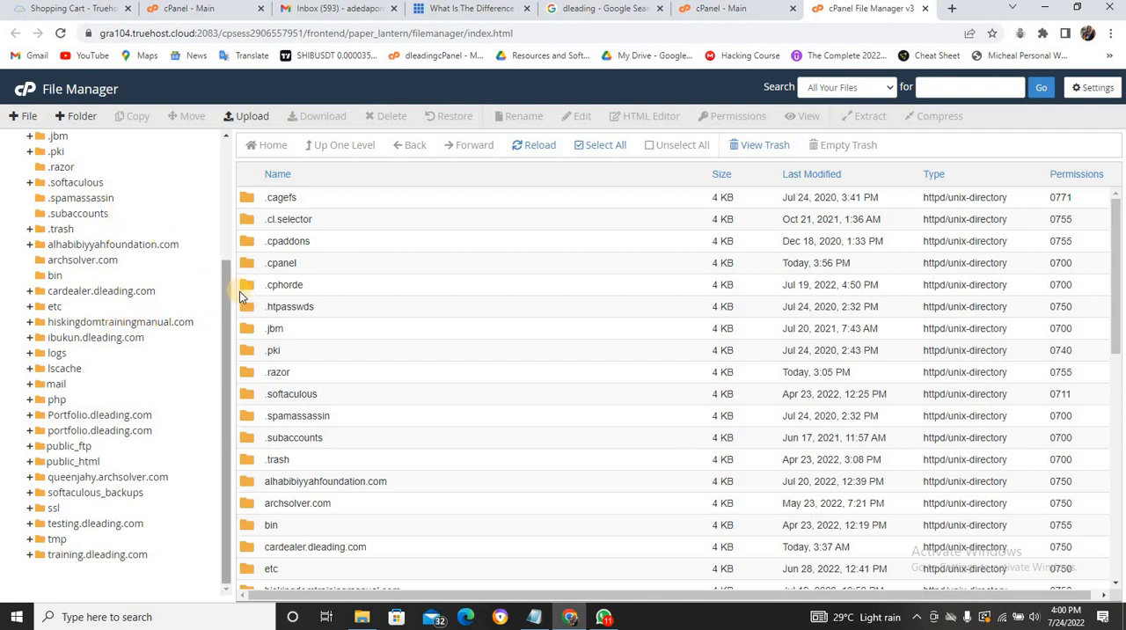
{"action": "scroll", "coordinate": [223, 220], "scroll_direction": "up", "scroll_amount": 1}
{"action": "scroll", "coordinate": [223, 219], "scroll_direction": "up", "scroll_amount": 2}
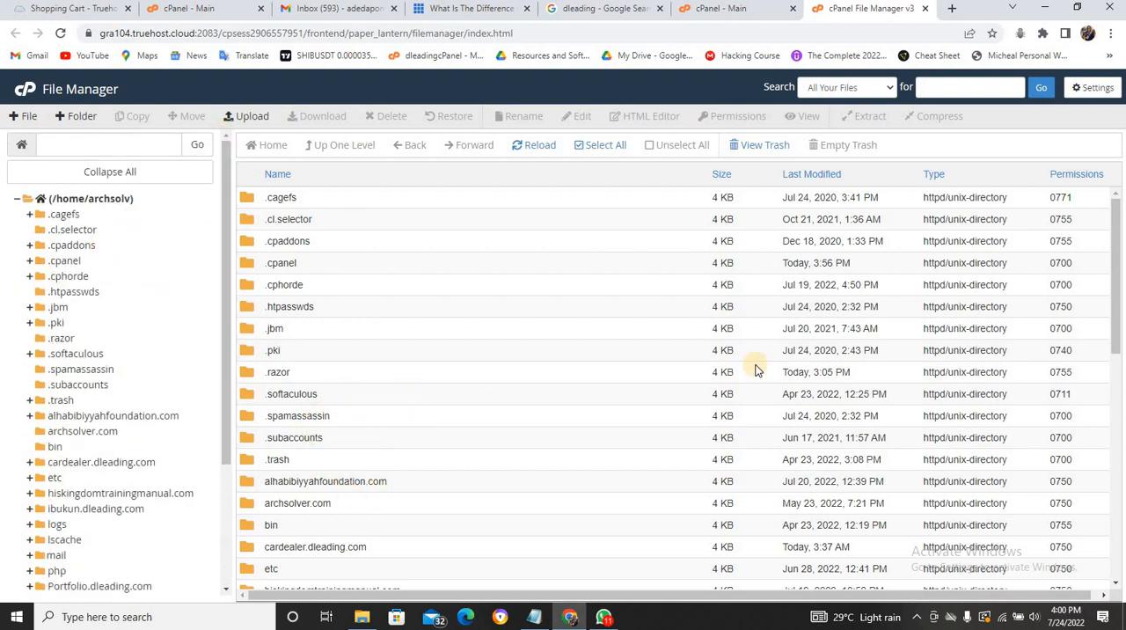
- Open the public_html folder in the home directory to view the primary domain's files
{"action": "left_click_drag", "start_coordinate": [1114, 332], "coordinate": [1114, 451]}
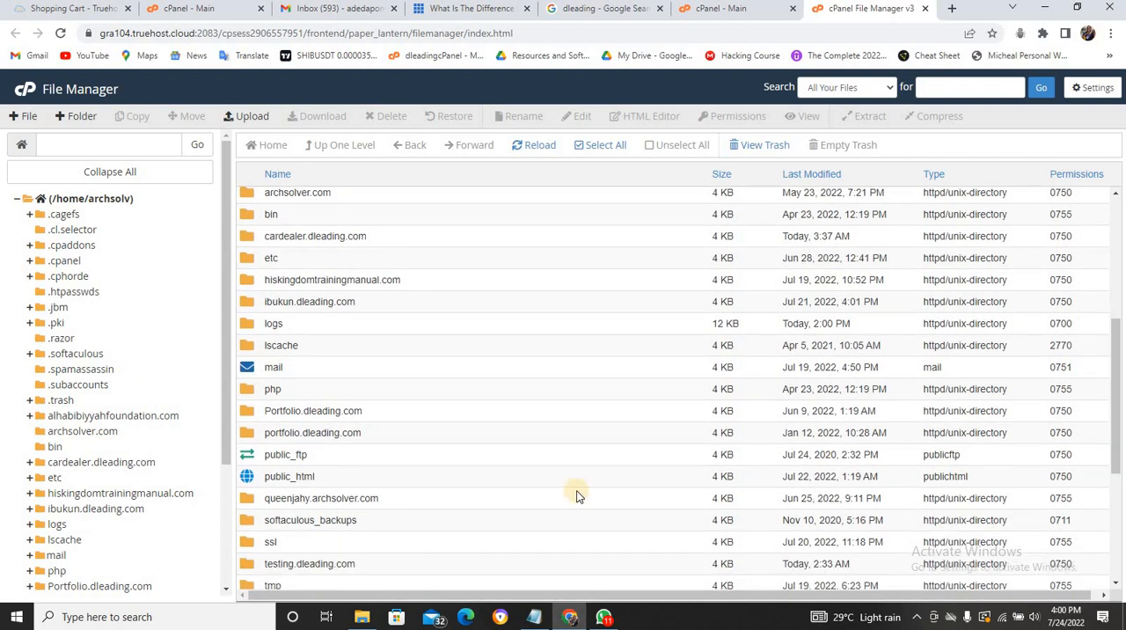
{"action": "left_click", "coordinate": [427, 475]}
{"action": "double_click", "coordinate": [427, 476]}
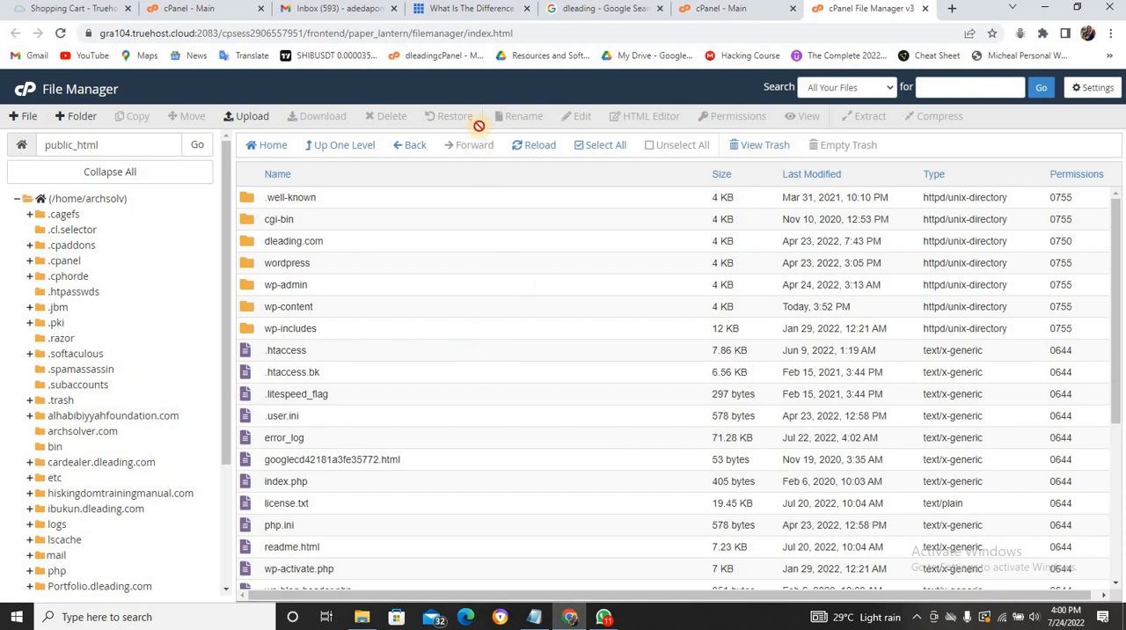
- Skim the Bluehost article on addon, parked and subdomains, and compare the main pages of the two cPanel accounts
{"action": "left_click", "coordinate": [491, 11]}
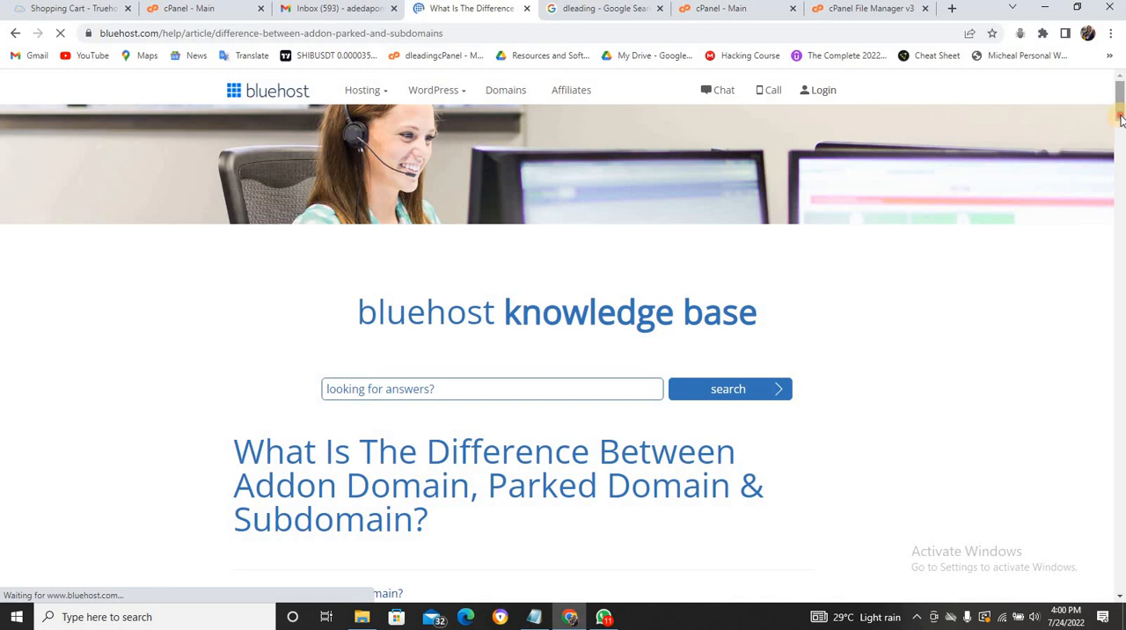
{"action": "left_click_drag", "start_coordinate": [1120, 123], "coordinate": [1121, 448]}
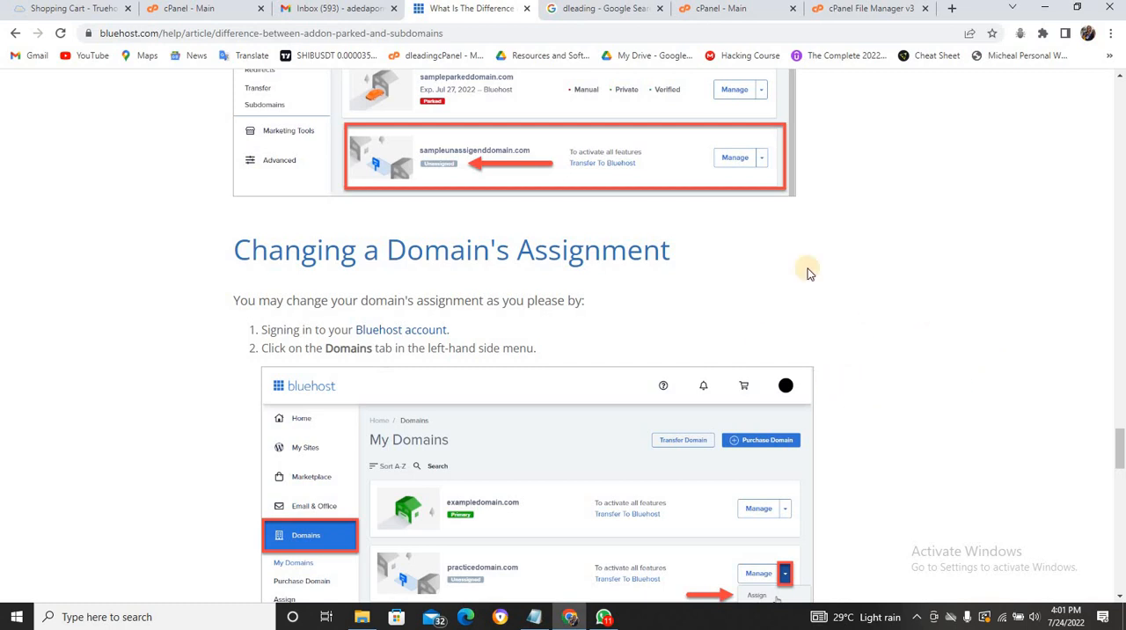
{"action": "left_click", "coordinate": [205, 11]}
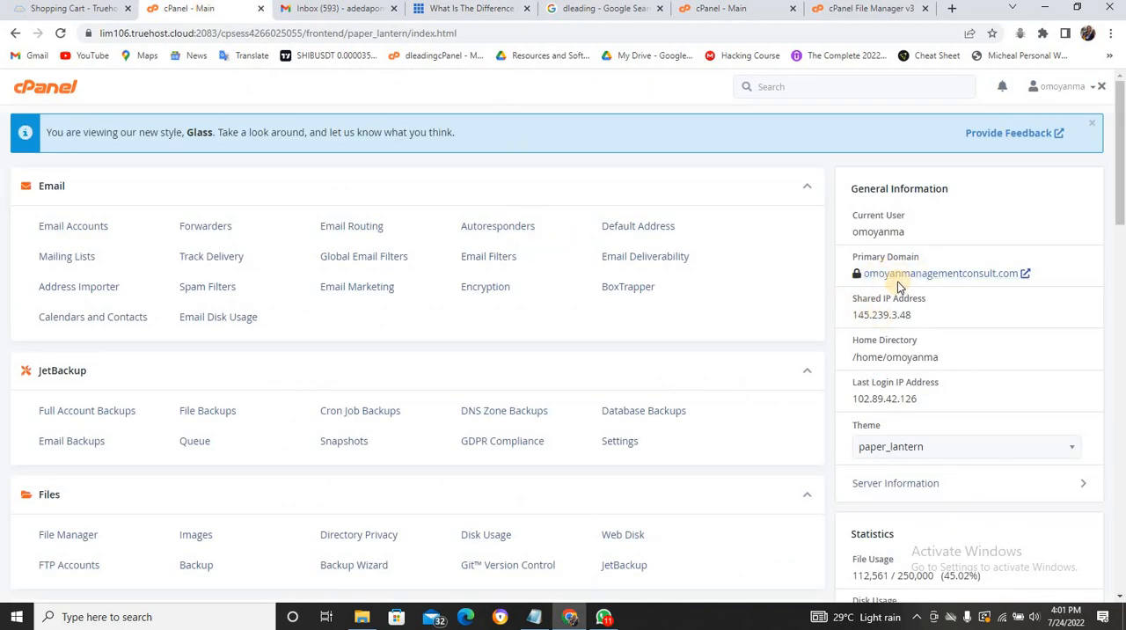
{"action": "left_click", "coordinate": [718, 9]}
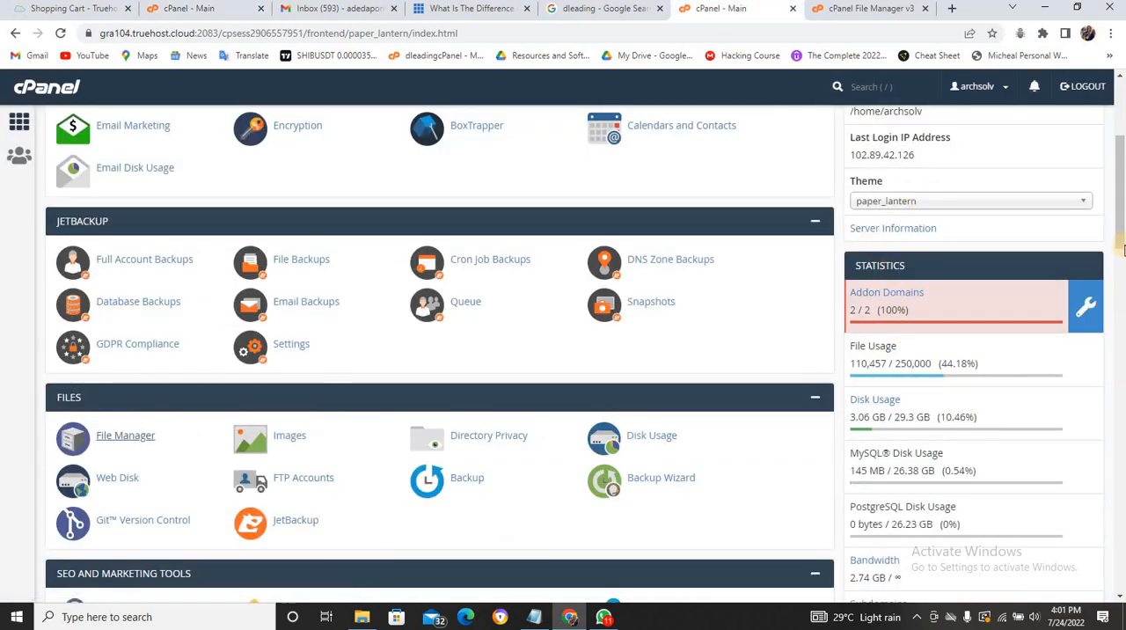
{"action": "scroll", "coordinate": [1121, 251], "scroll_direction": "up", "scroll_amount": 2}
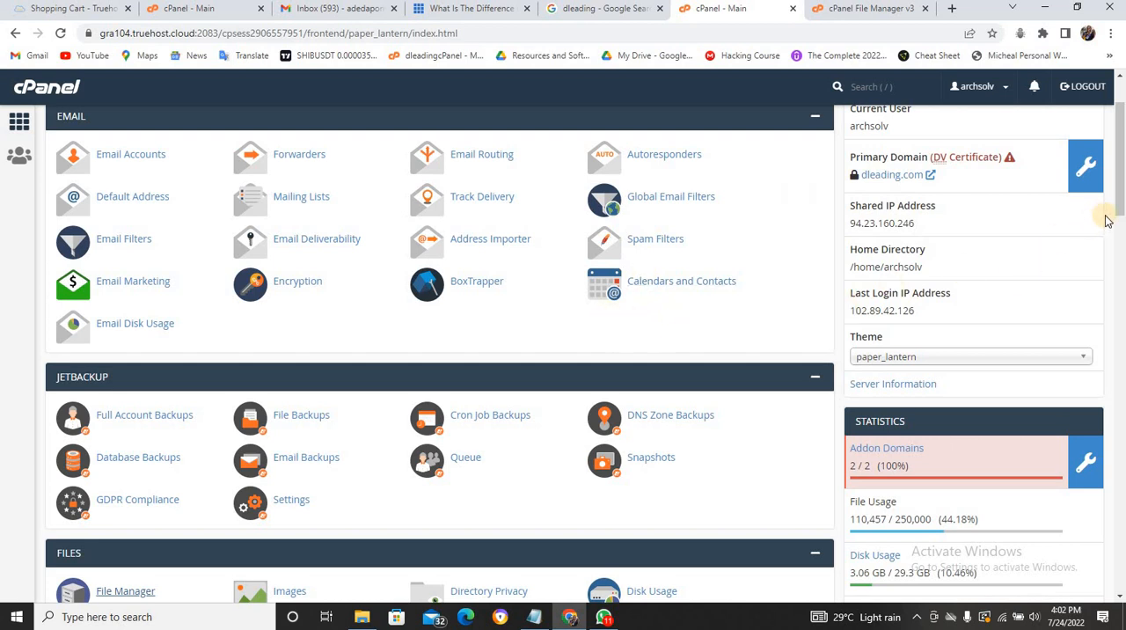
- Open WordPress in the Softaculous Apps Installer of the dleading.com account and start a new installation
{"action": "scroll", "coordinate": [1120, 216], "scroll_direction": "down", "scroll_amount": 2}
{"action": "left_click_drag", "start_coordinate": [1122, 298], "coordinate": [1122, 567]}
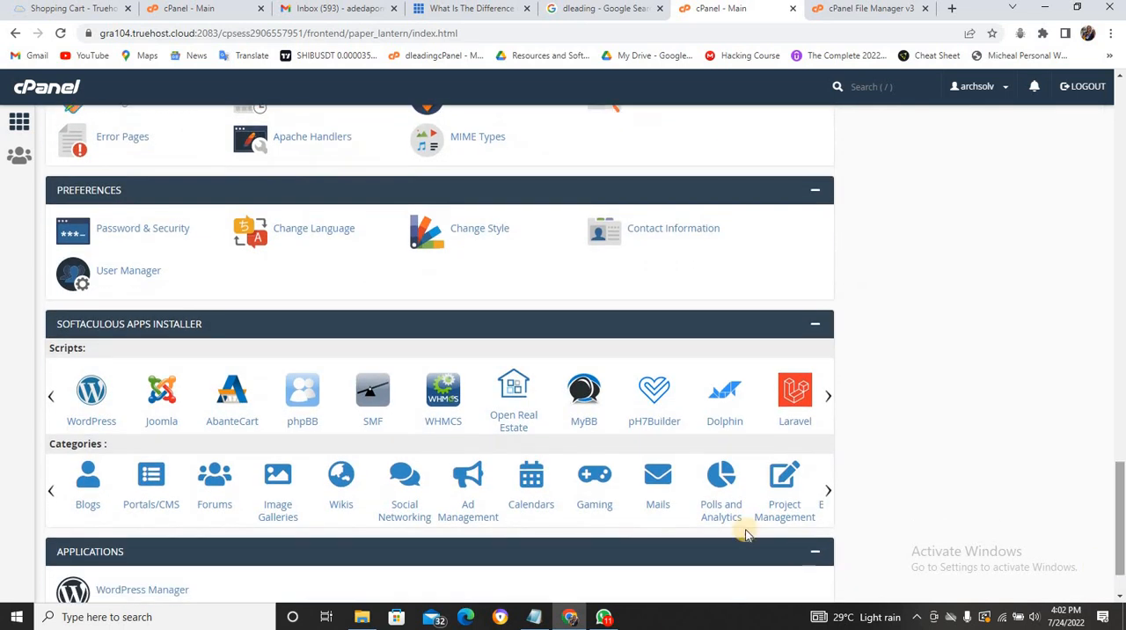
{"action": "left_click", "coordinate": [95, 394]}
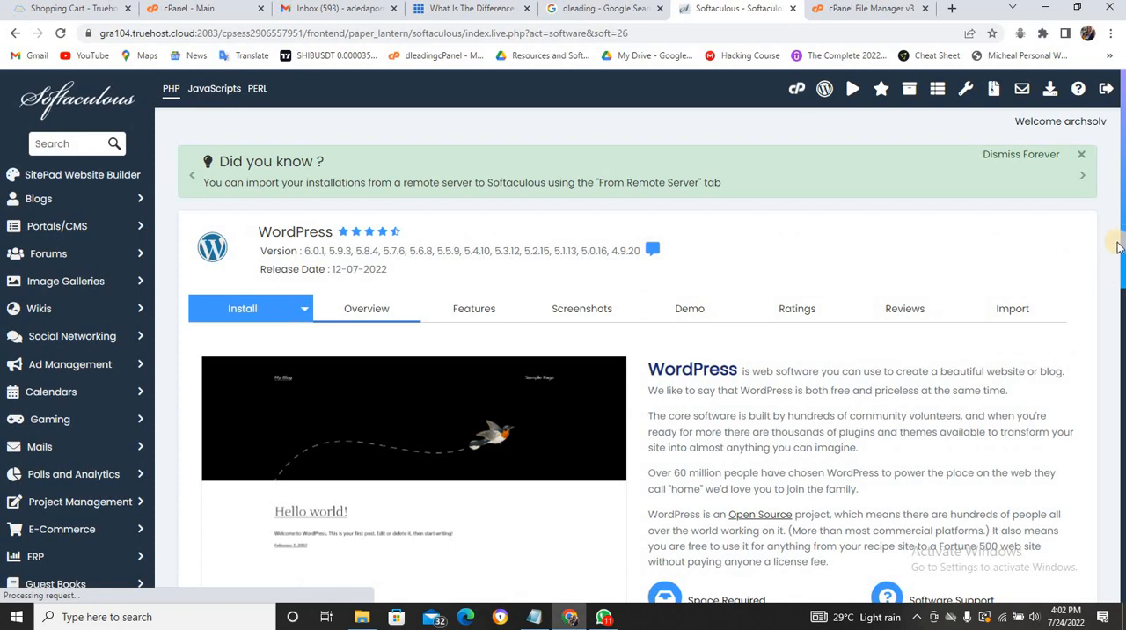
{"action": "scroll", "coordinate": [721, 431], "scroll_direction": "down", "scroll_amount": 3}
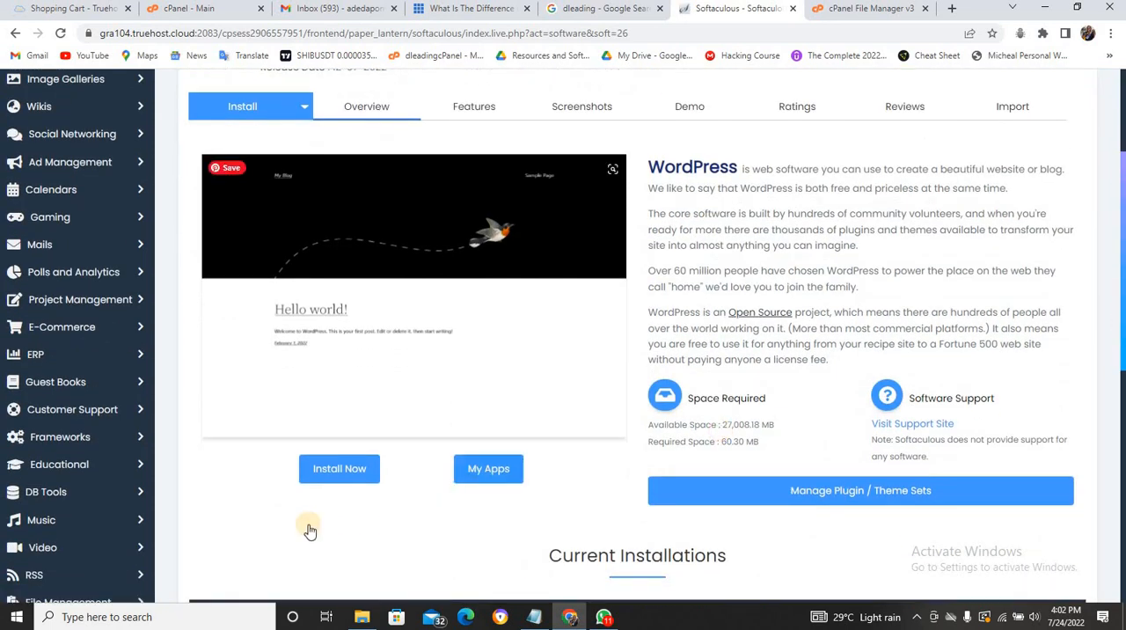
{"action": "left_click", "coordinate": [334, 467]}
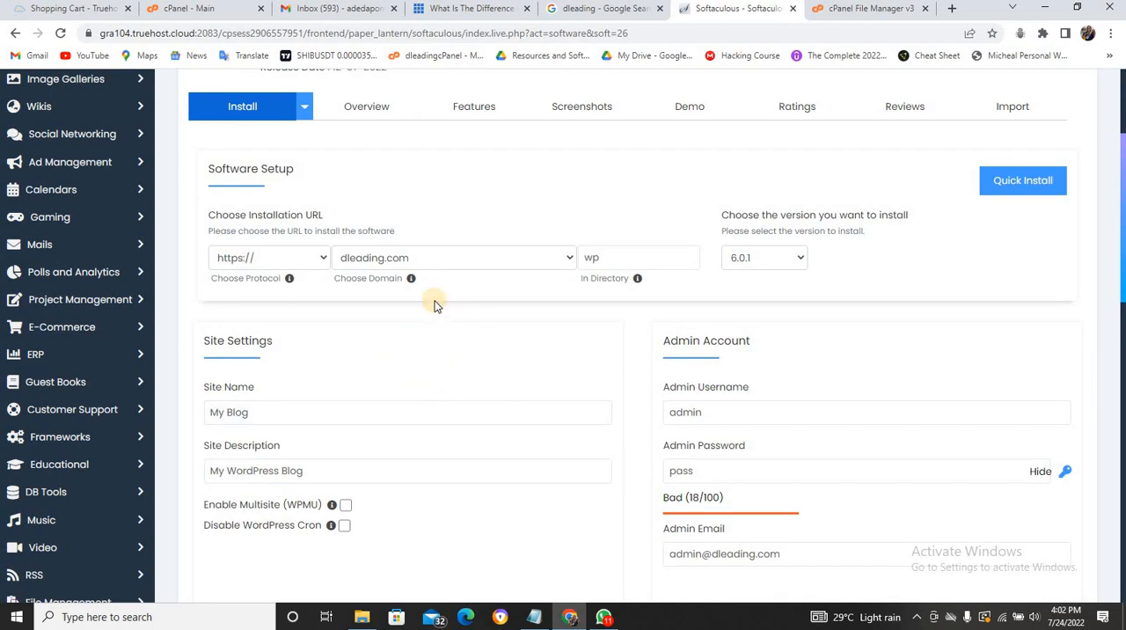
- Clear the installation directory "wp" so that WordPress installs in the domain's root
{"action": "left_click", "coordinate": [447, 260]}
{"action": "left_click", "coordinate": [616, 254]}
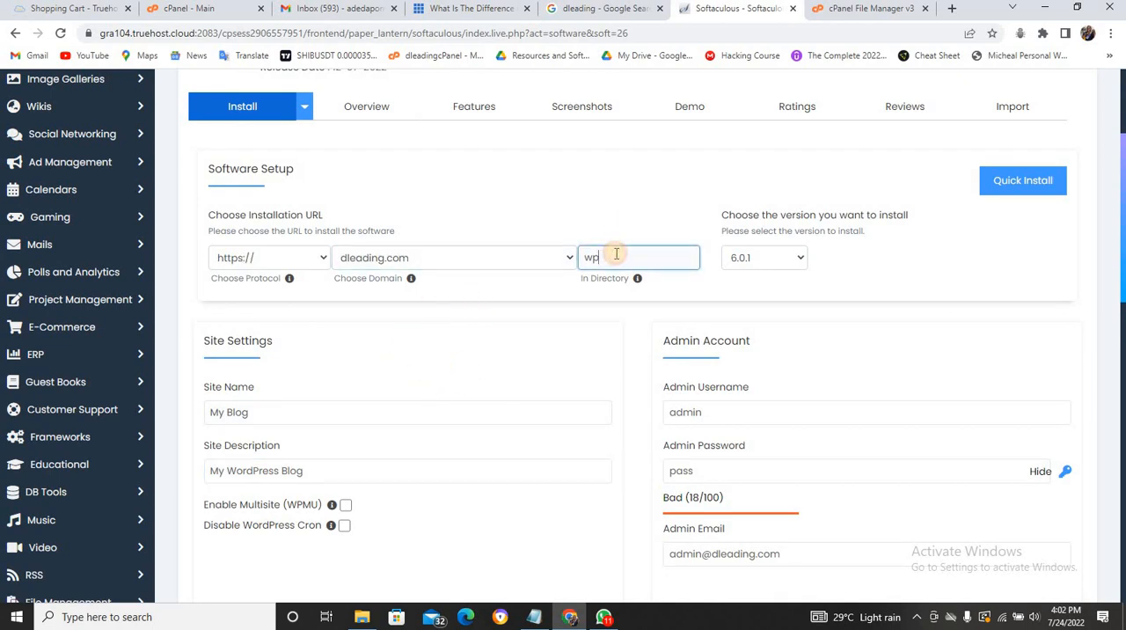
{"action": "key", "text": "BackSpace"}
{"action": "key", "text": "BackSpace"}
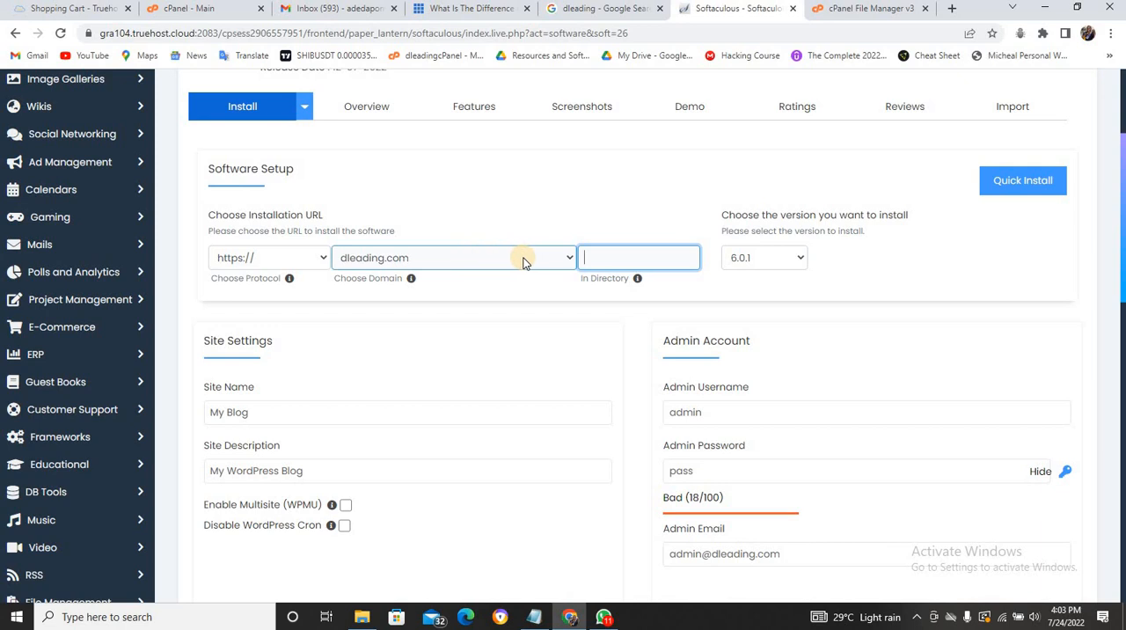
- Choose alhabibiyyahfoundation.com as the WordPress installation domain and leave the directory empty
{"action": "left_click", "coordinate": [552, 258]}
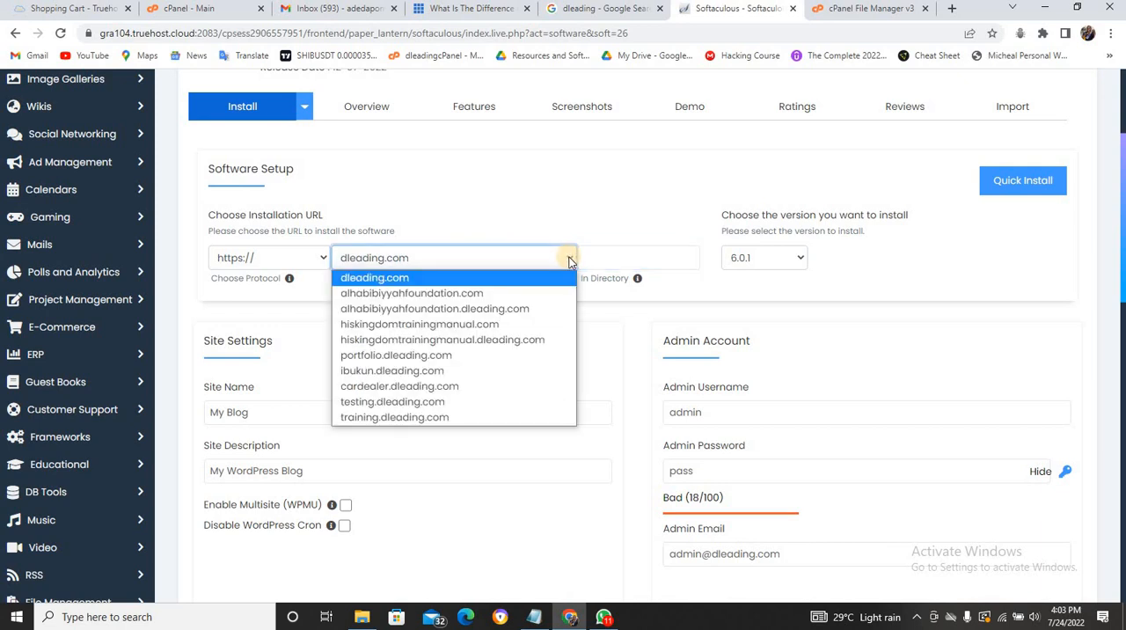
{"action": "left_click", "coordinate": [492, 301]}
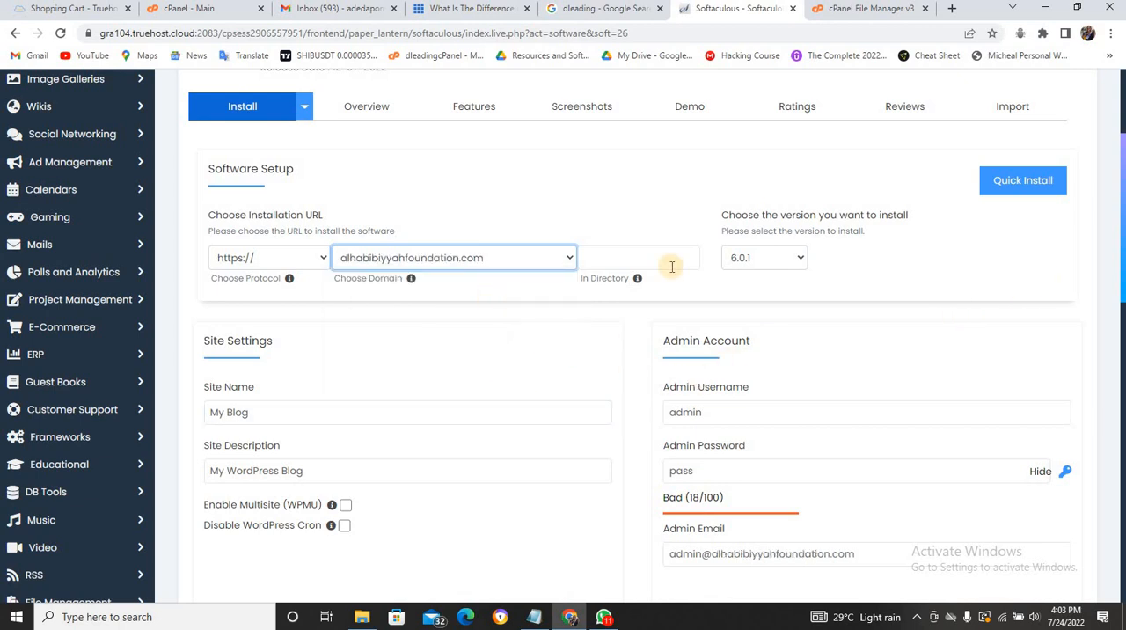
{"action": "left_click", "coordinate": [561, 259]}
{"action": "left_click", "coordinate": [607, 252]}
{"action": "left_click_drag", "start_coordinate": [707, 246], "coordinate": [800, 235]}
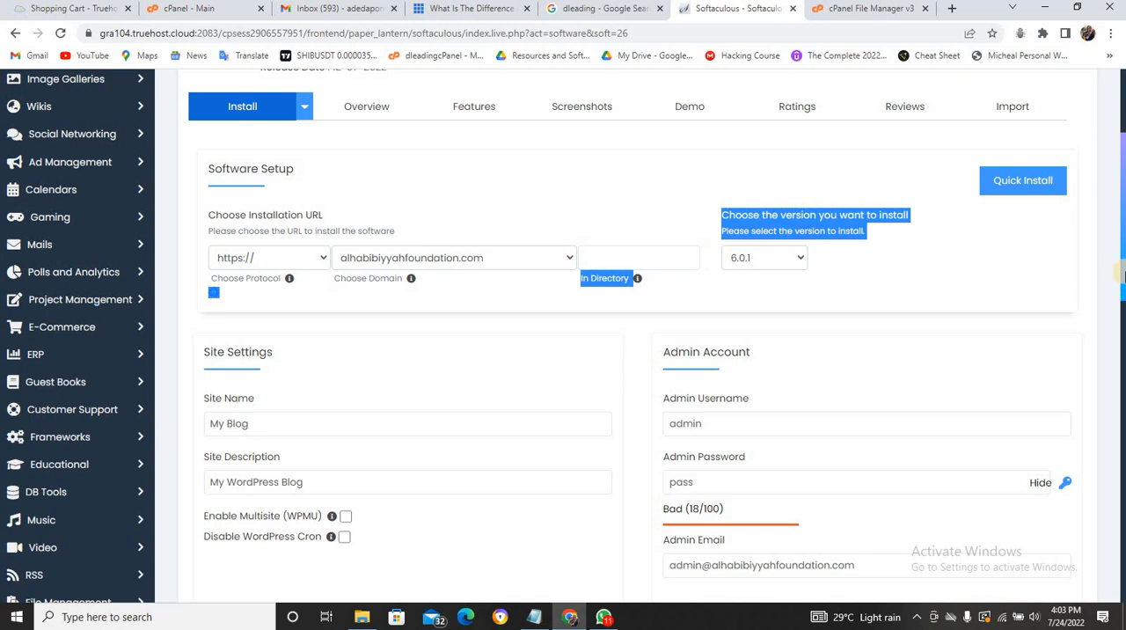
- Review the rest of the WordPress installation form down to its end and return to the installation URL settings
{"action": "left_click_drag", "start_coordinate": [1122, 279], "coordinate": [1122, 556]}
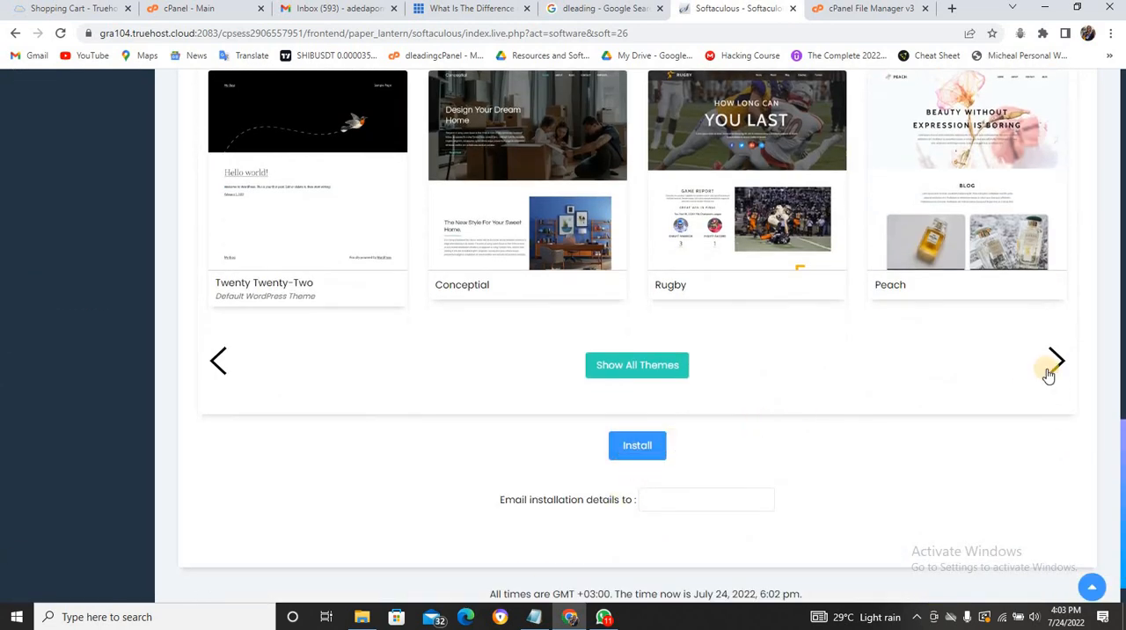
{"action": "left_click_drag", "start_coordinate": [1122, 432], "coordinate": [1122, 59]}
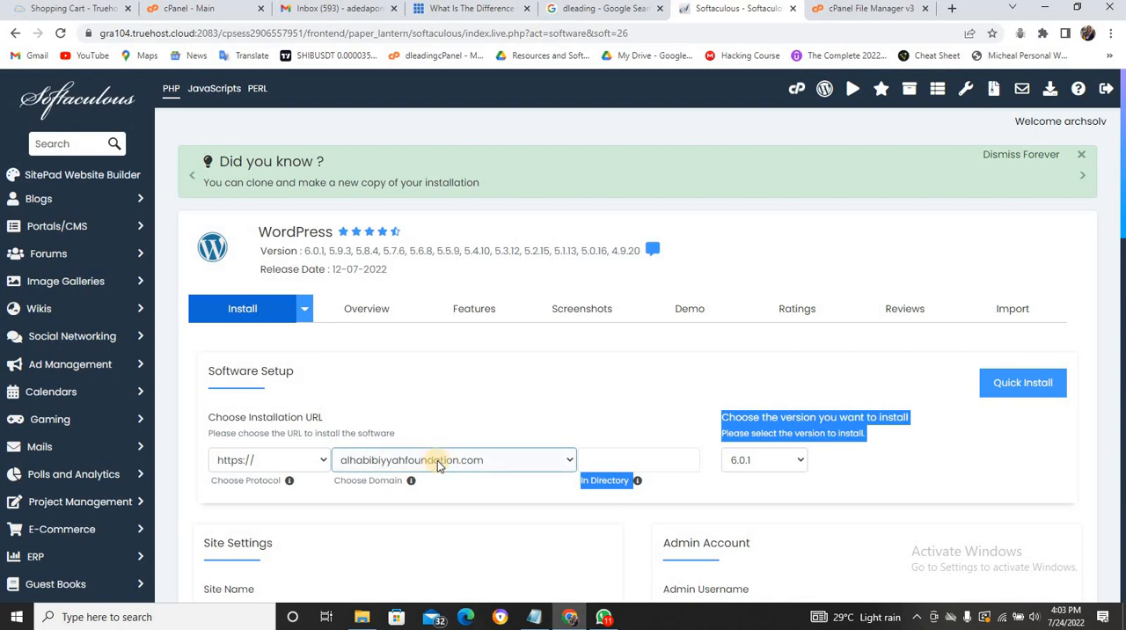
{"action": "key", "text": "Tab"}
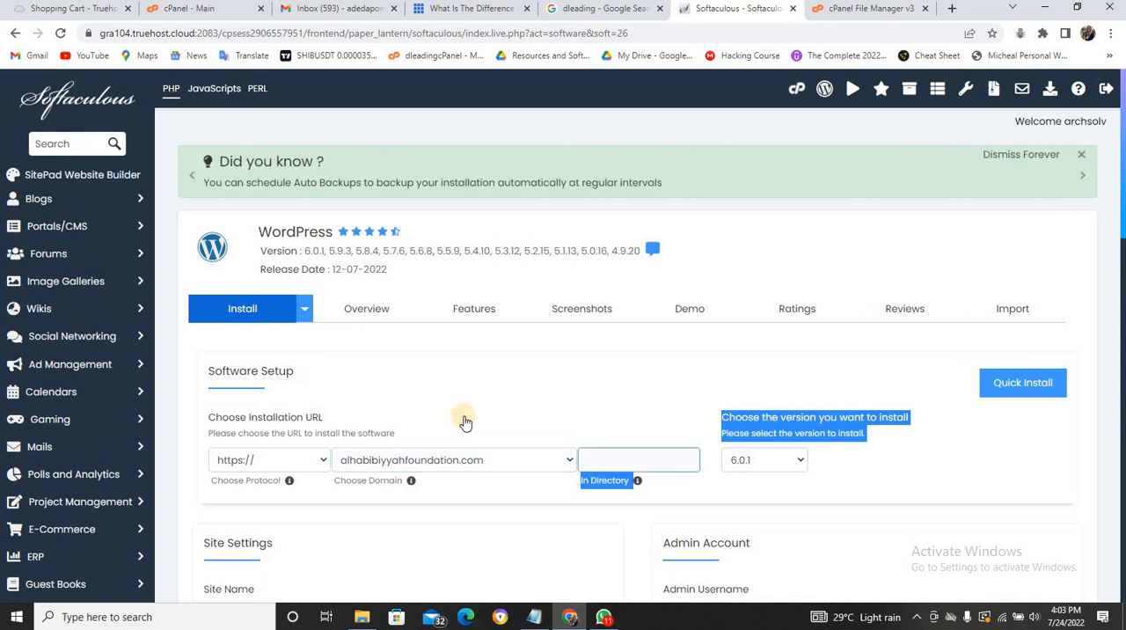